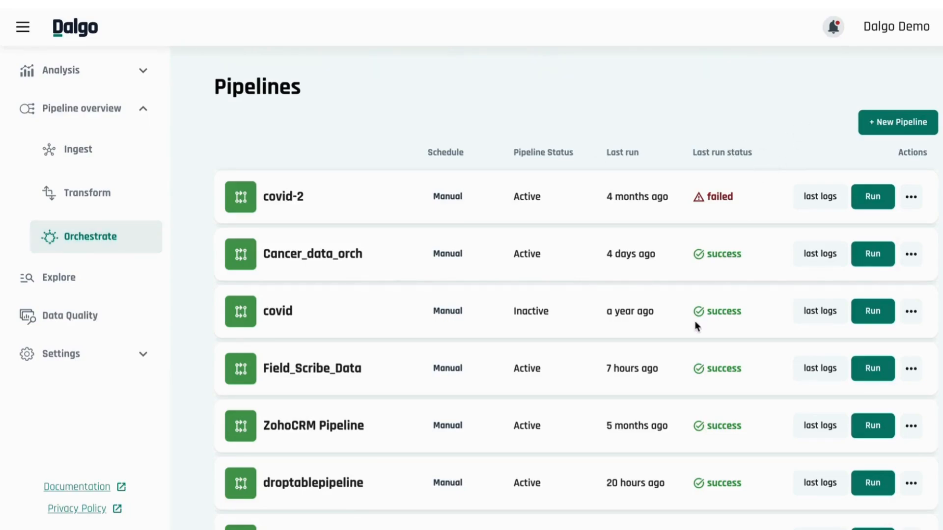
Start creating a new pipeline and name it "Test Pipeline".
scroll(696, 324, down, 5)
scroll(694, 320, up, 5)
click(896, 124)
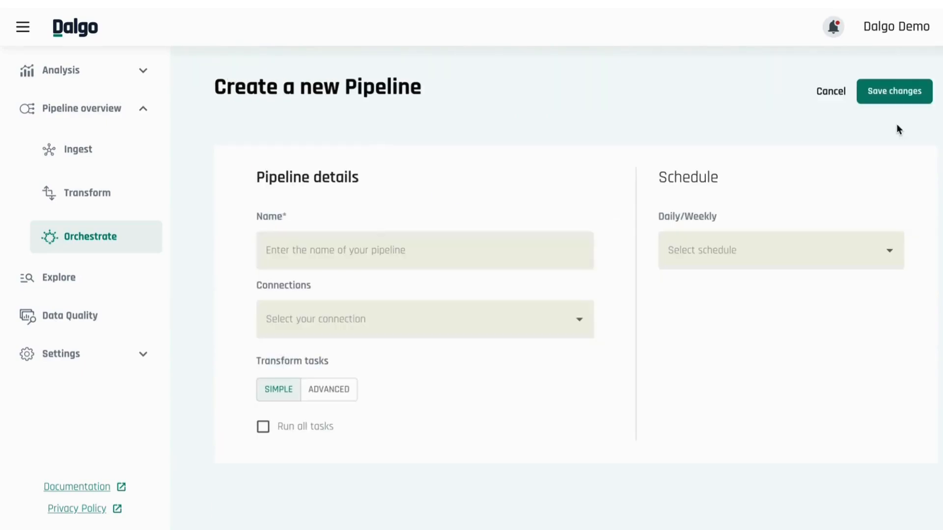
click(359, 250)
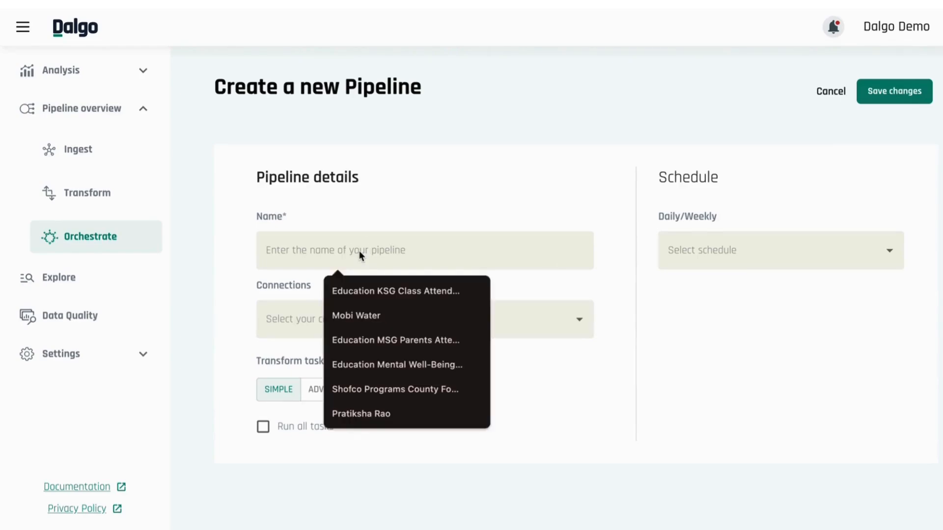
text(Te)
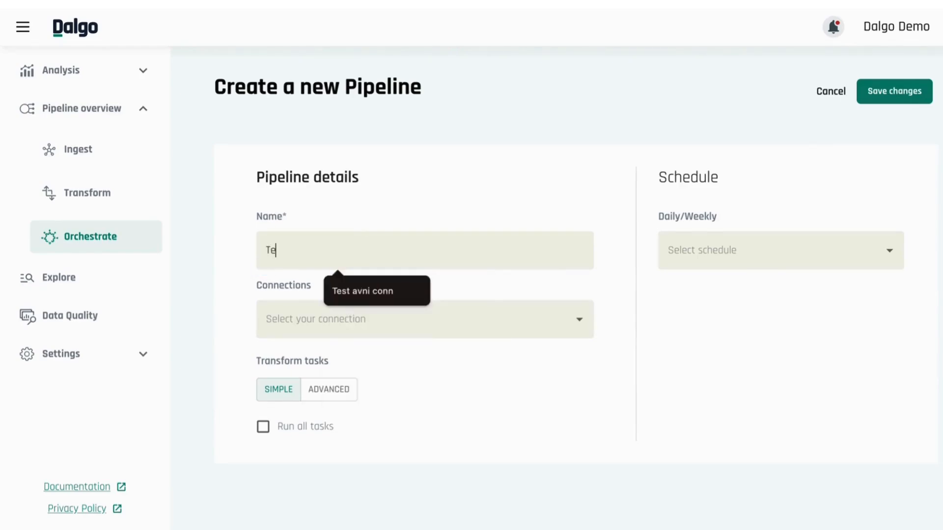
text(st Pipeline)
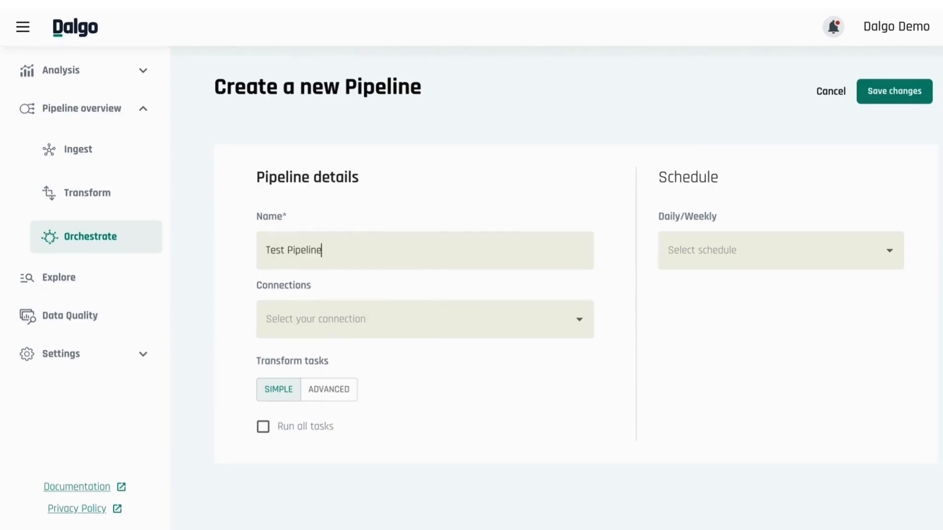
Add the connections ZohoCRM Test, Cancer_data_con and Test avni conn to the pipeline.
click(387, 319)
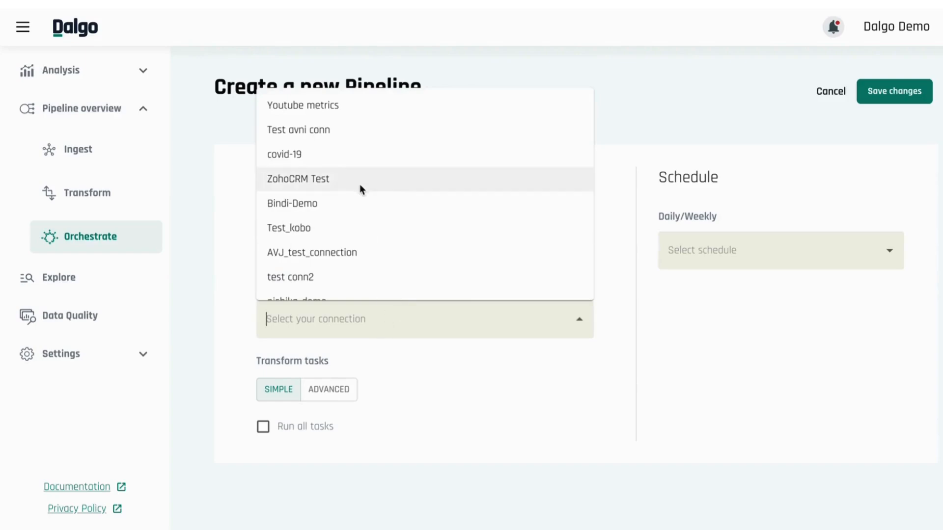
click(359, 185)
click(398, 319)
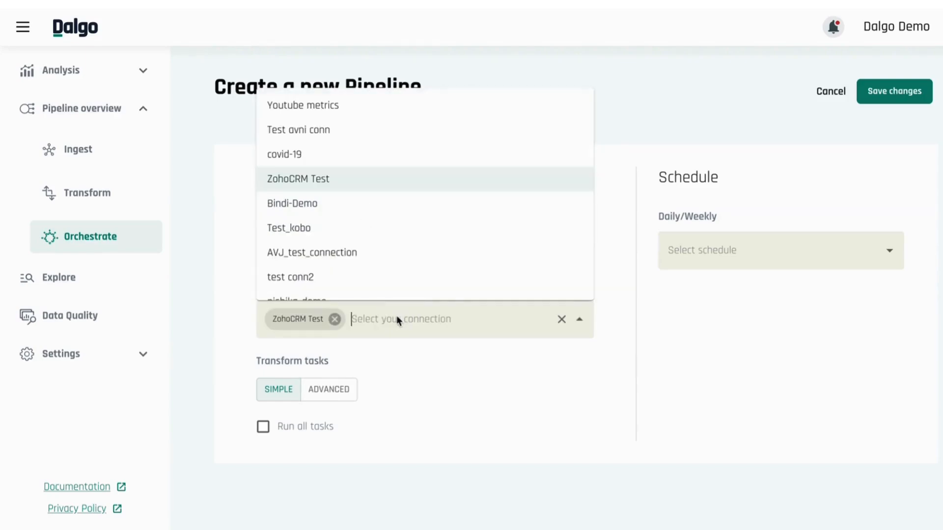
scroll(424, 191, down, 3)
click(393, 192)
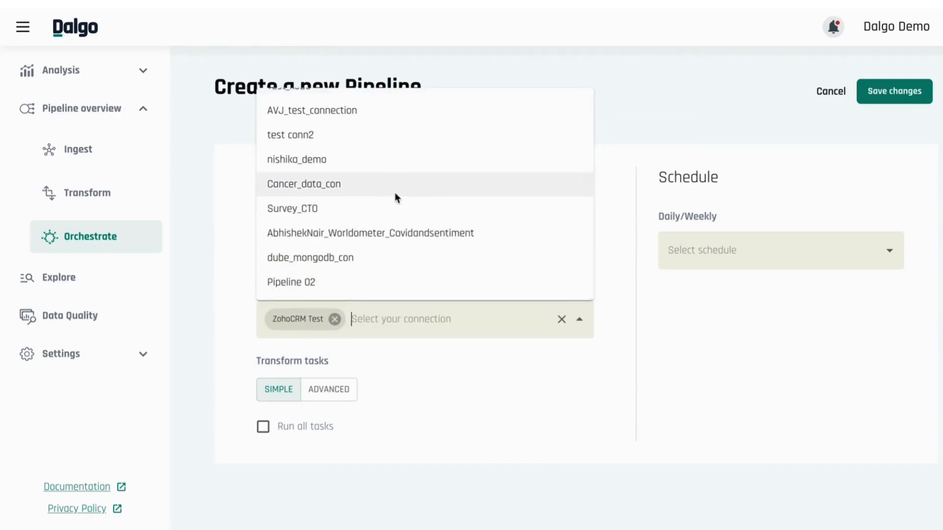
click(481, 315)
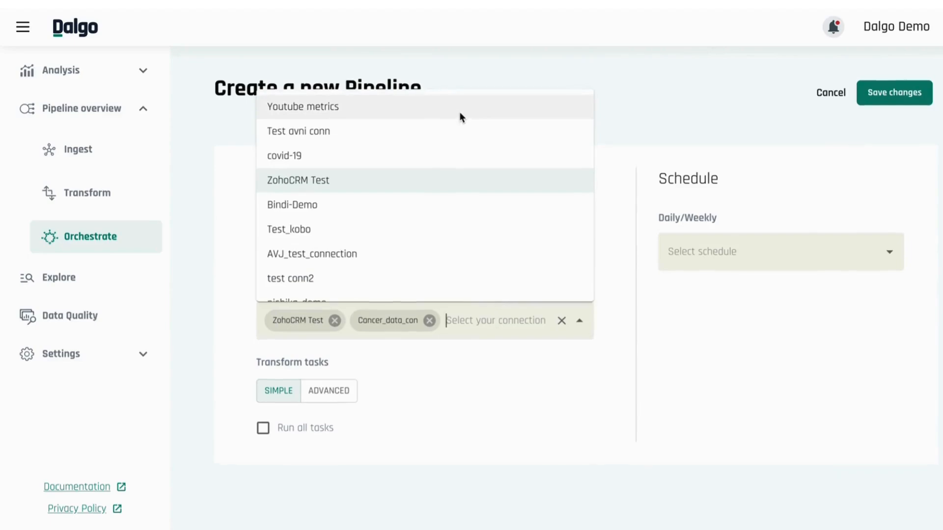
click(451, 129)
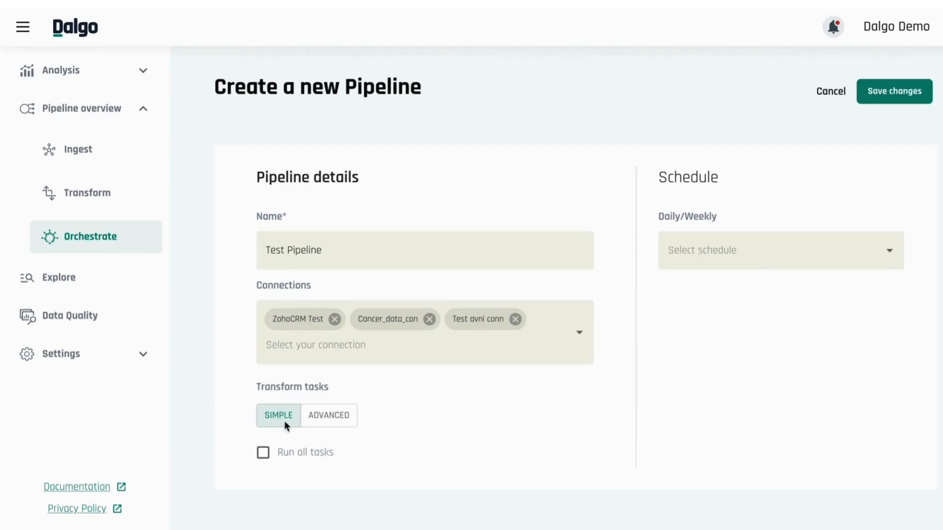
Switch the transform tasks to advanced mode and look through the selectable dbt tasks.
click(338, 417)
scroll(388, 380, down, 1)
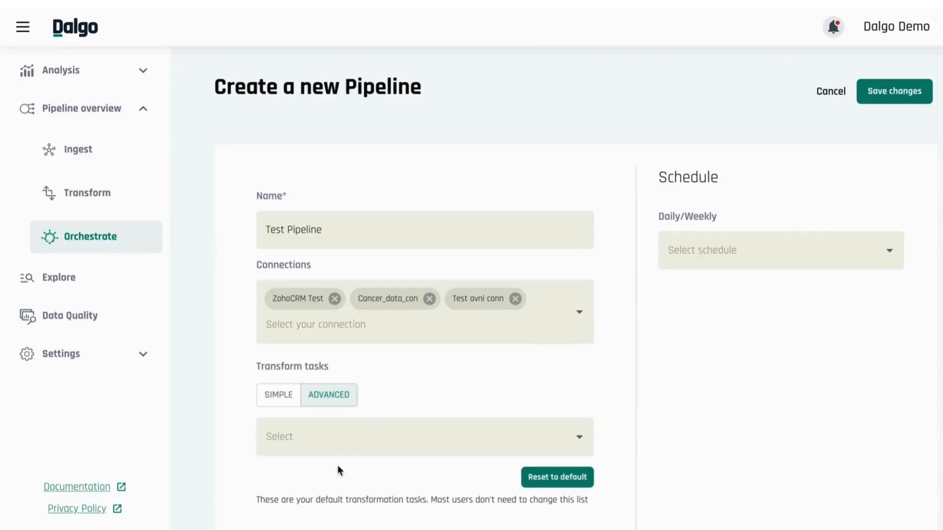
click(326, 431)
scroll(429, 295, down, 1)
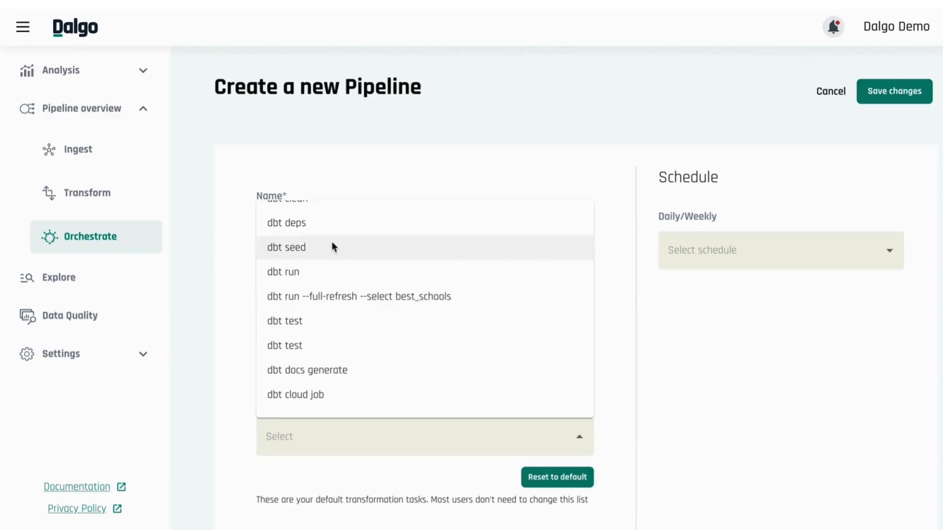
scroll(319, 224, up, 1)
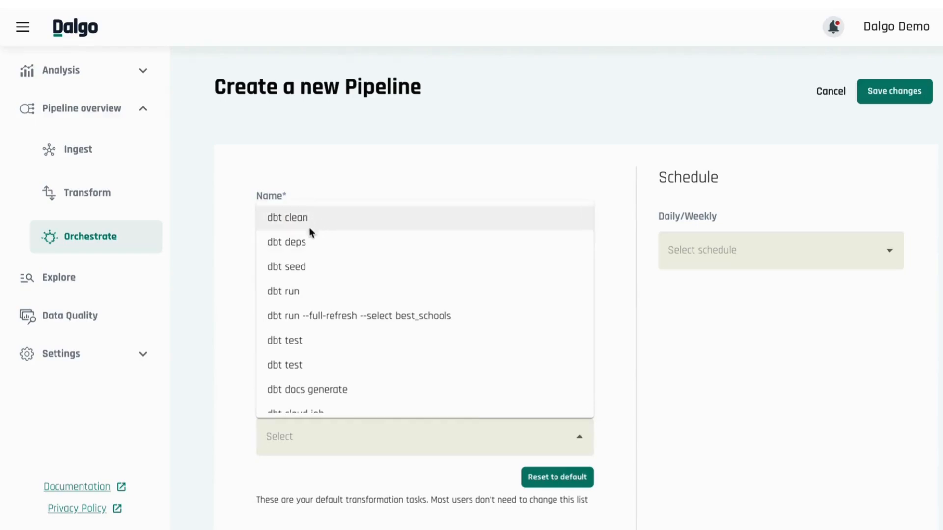
Examine the dbt tasks and their commands on the Transform page.
click(92, 182)
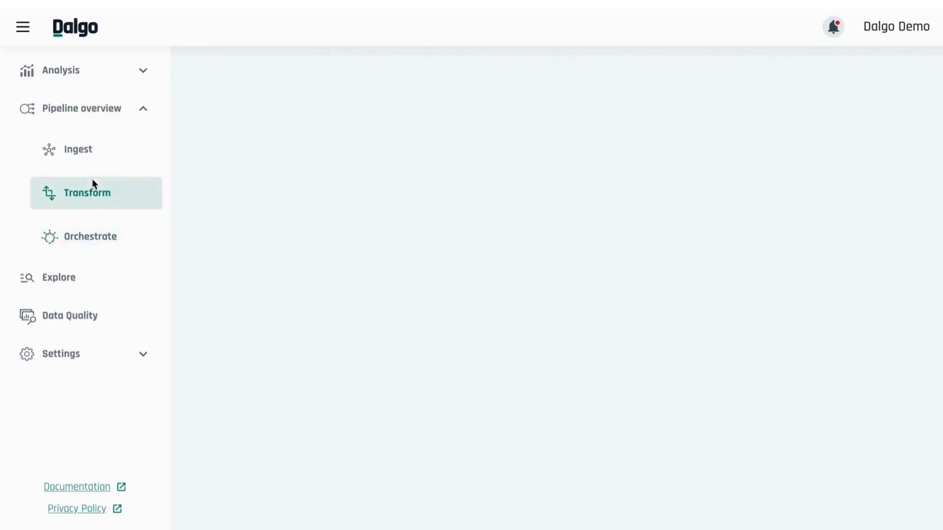
scroll(545, 275, down, 5)
scroll(545, 275, up, 2)
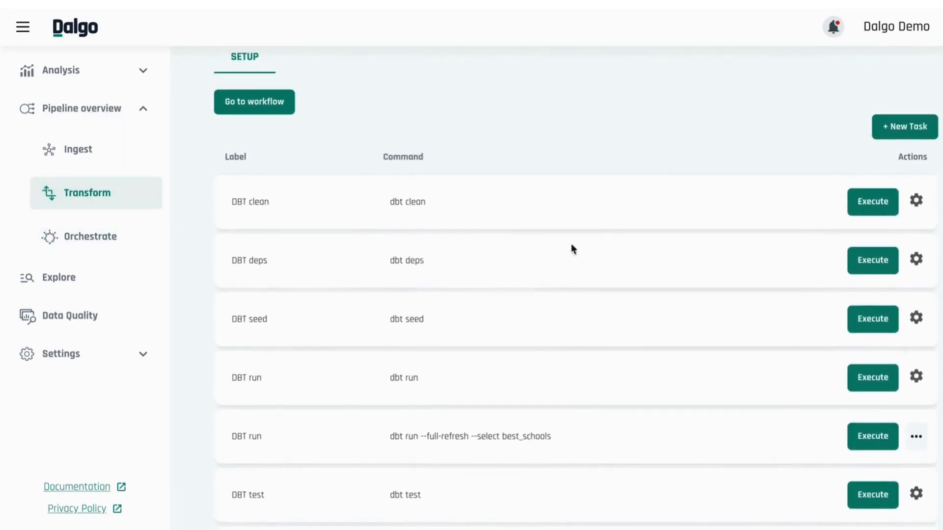
Return to Orchestrate and start a new pipeline named "Mobi Water" with the connection AVJ_test_connection.
click(95, 236)
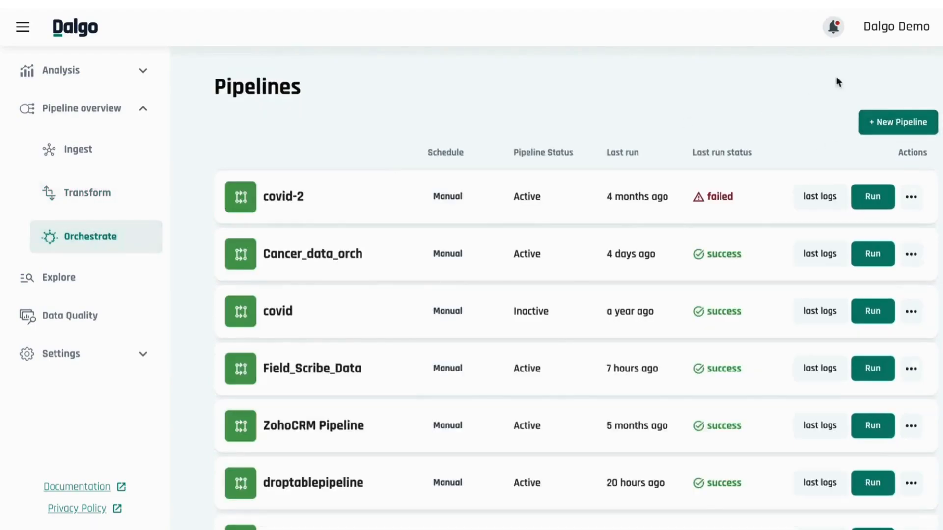
click(894, 121)
click(341, 252)
click(354, 309)
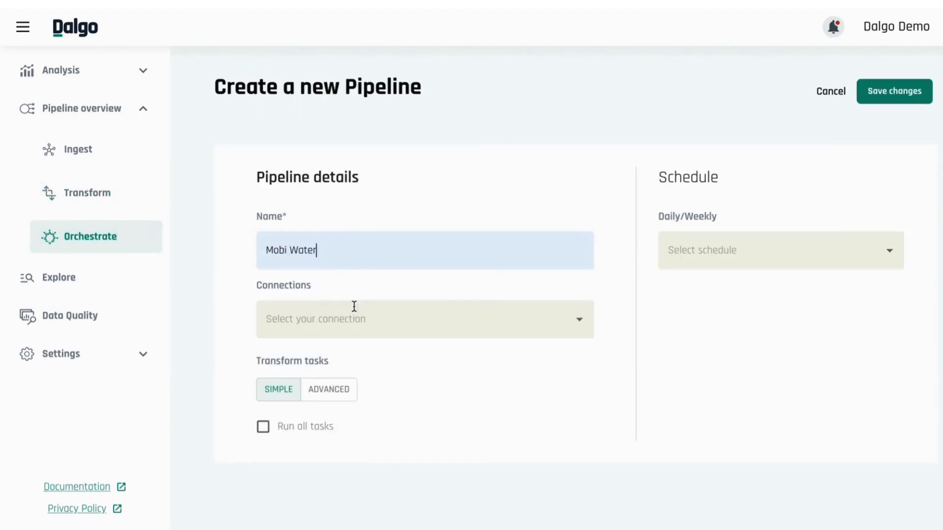
click(350, 337)
click(349, 251)
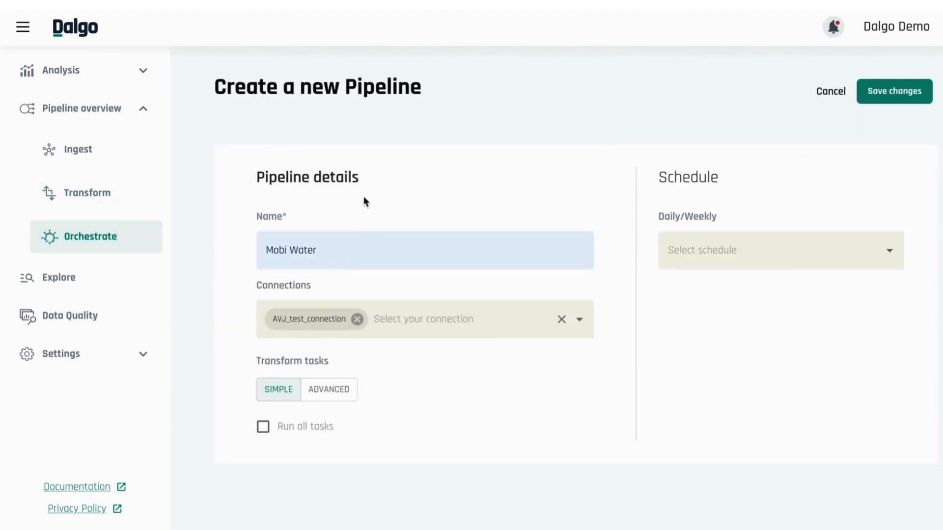
Switch the transform tasks to advanced mode, review the selectable dbt tasks and reset the task list to default.
click(332, 386)
click(345, 422)
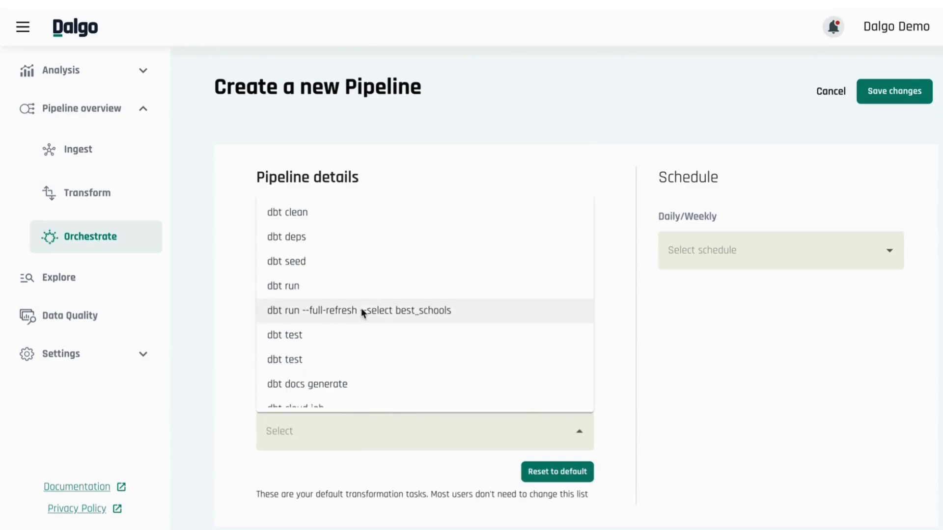
scroll(362, 312, down, 1)
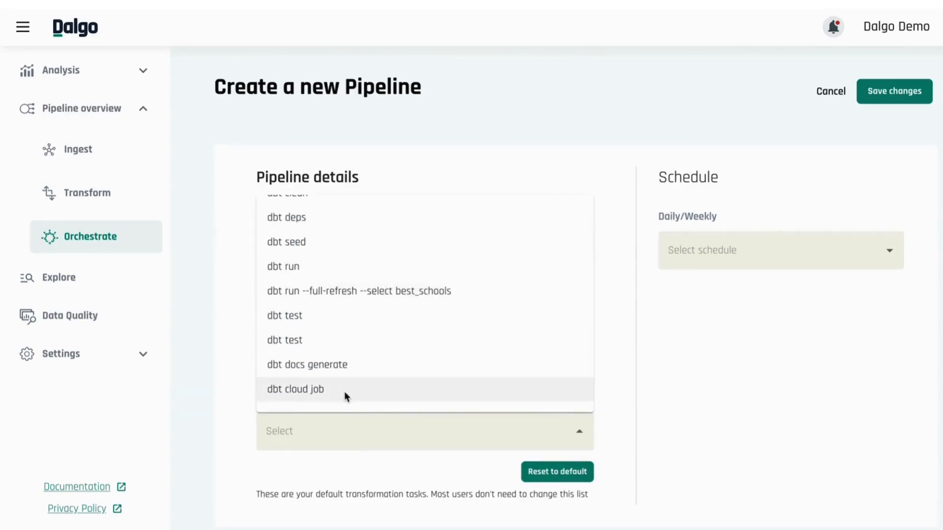
scroll(346, 396, up, 1)
click(410, 474)
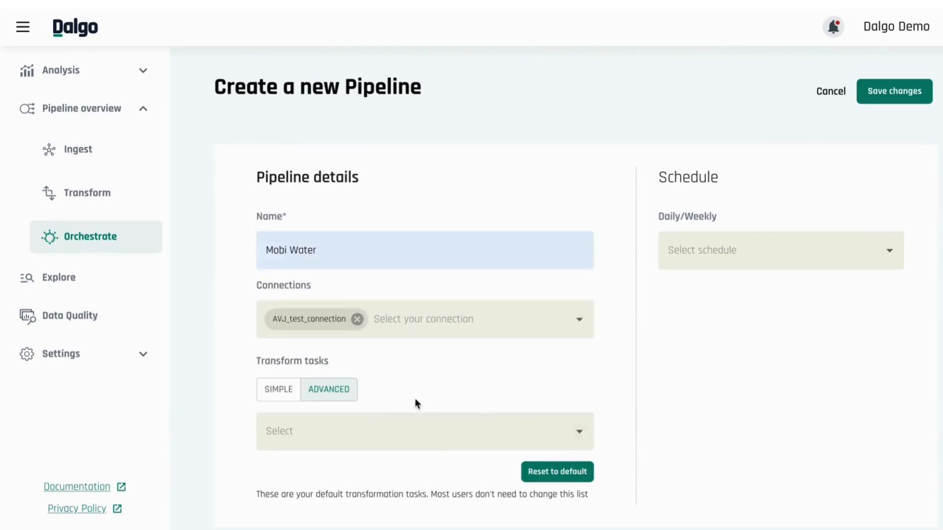
click(551, 474)
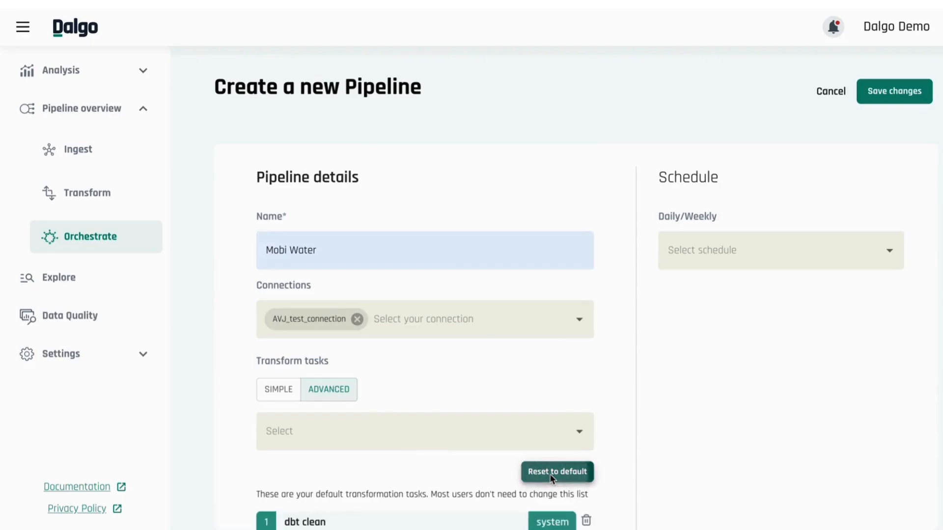
scroll(488, 435, down, 1)
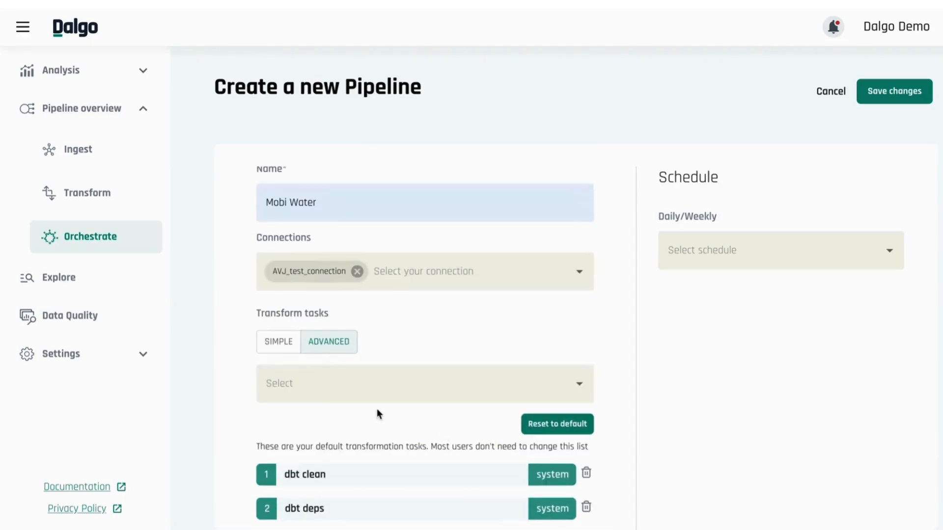
scroll(376, 412, down, 3)
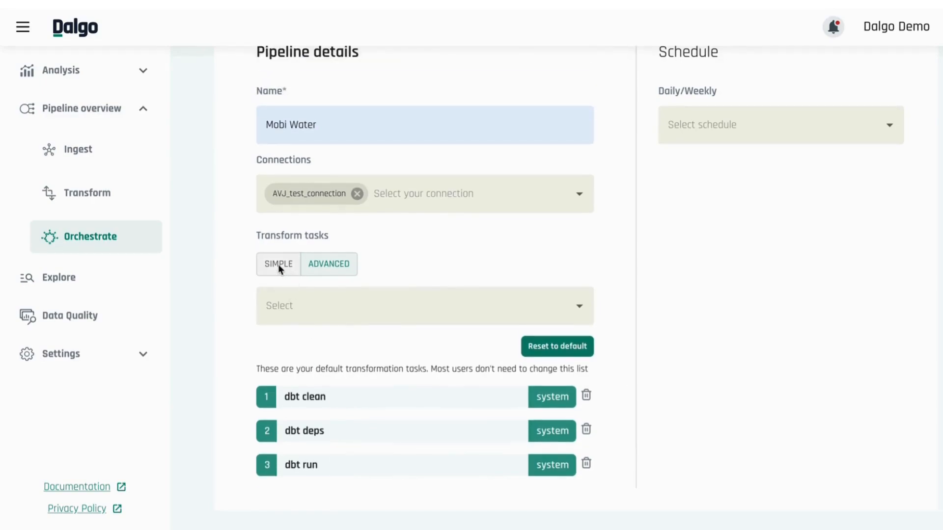
Switch the transform tasks back to simple mode and try toggling the option to run all tasks.
click(278, 264)
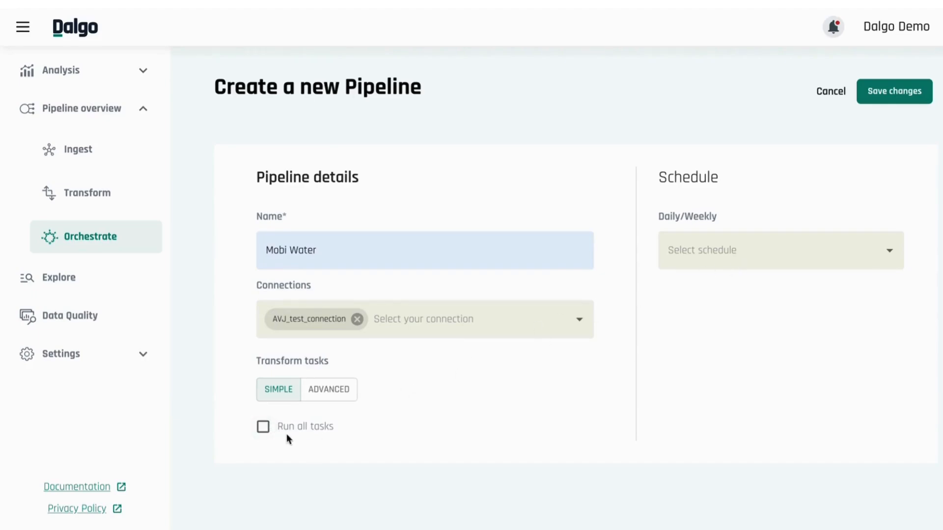
click(264, 428)
click(264, 428)
Review the dbt tasks offered in advanced mode once more, then return the transform tasks to simple mode.
click(350, 394)
click(351, 423)
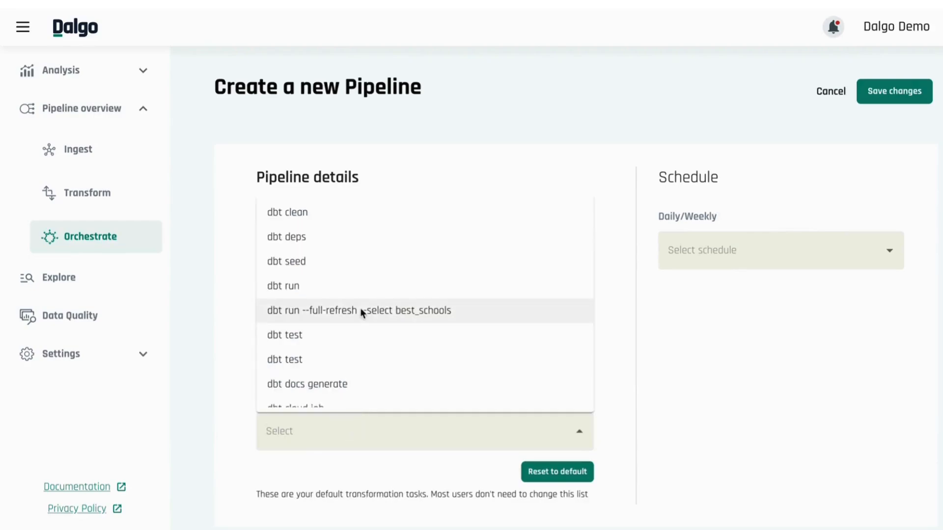
scroll(361, 313, up, 1)
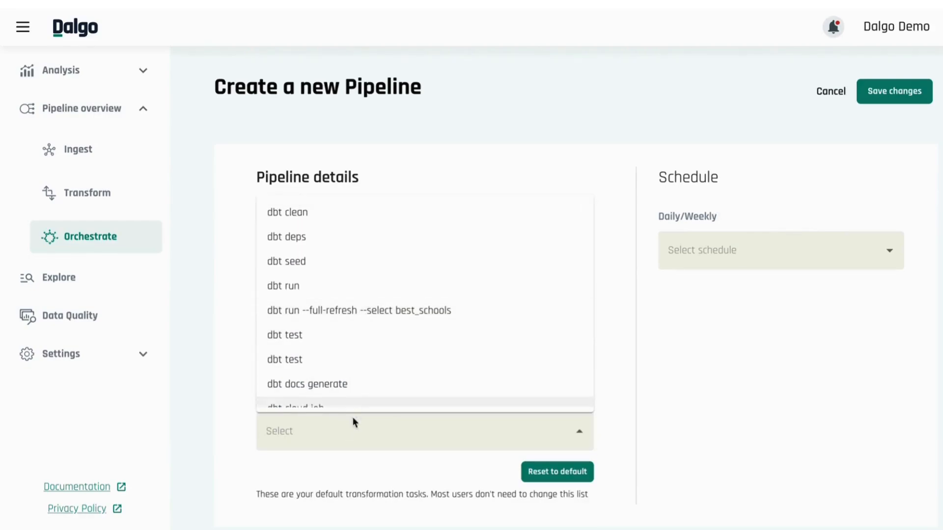
click(343, 468)
click(284, 387)
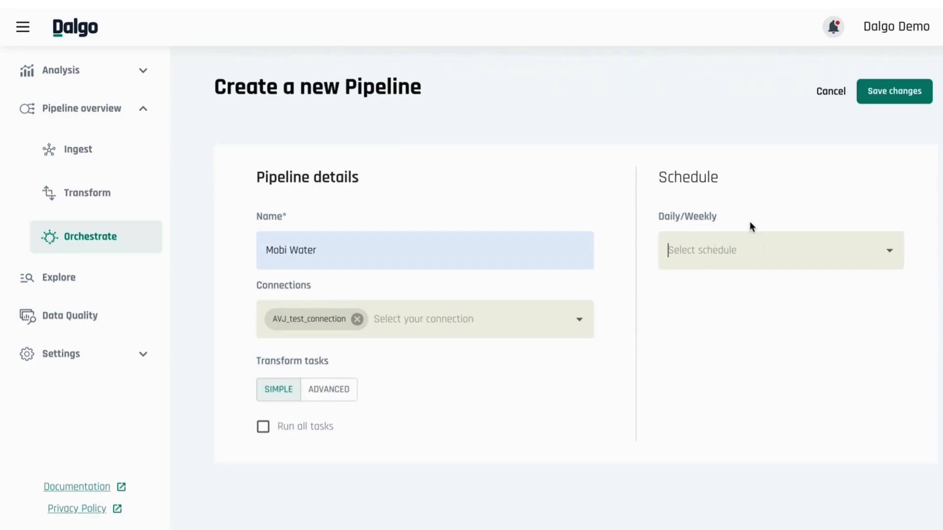
Set the pipeline's schedule to daily.
click(721, 257)
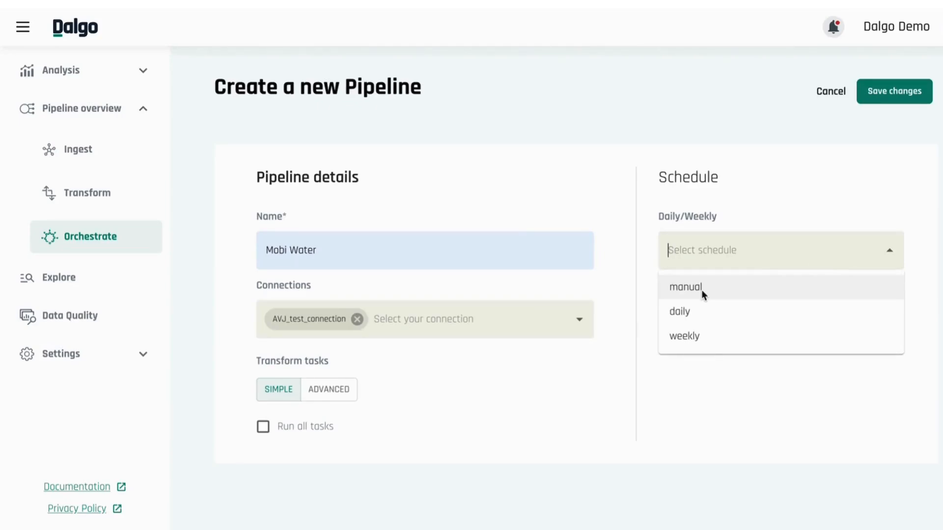
click(707, 315)
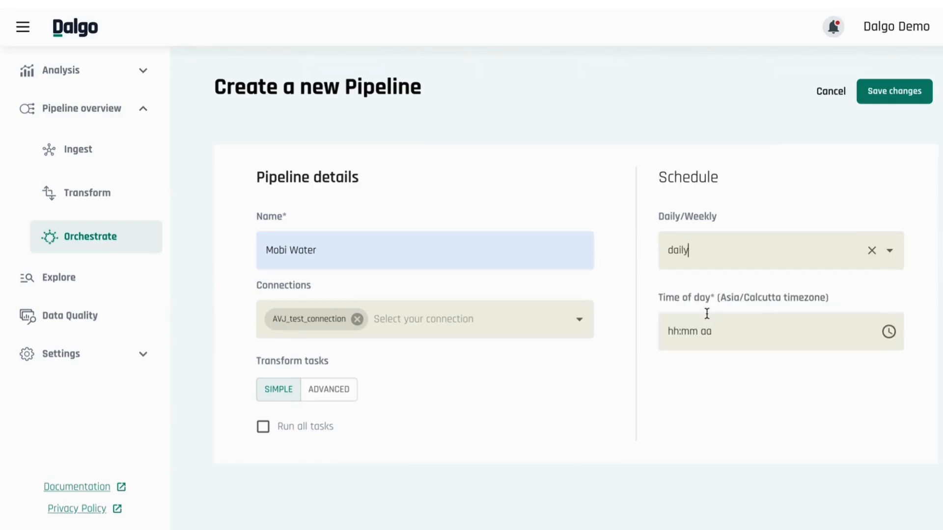
click(889, 331)
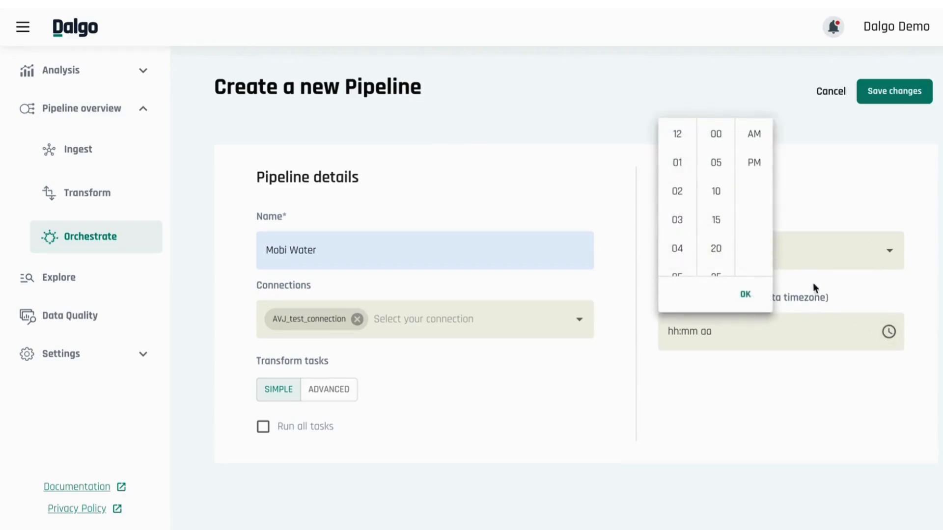
click(843, 273)
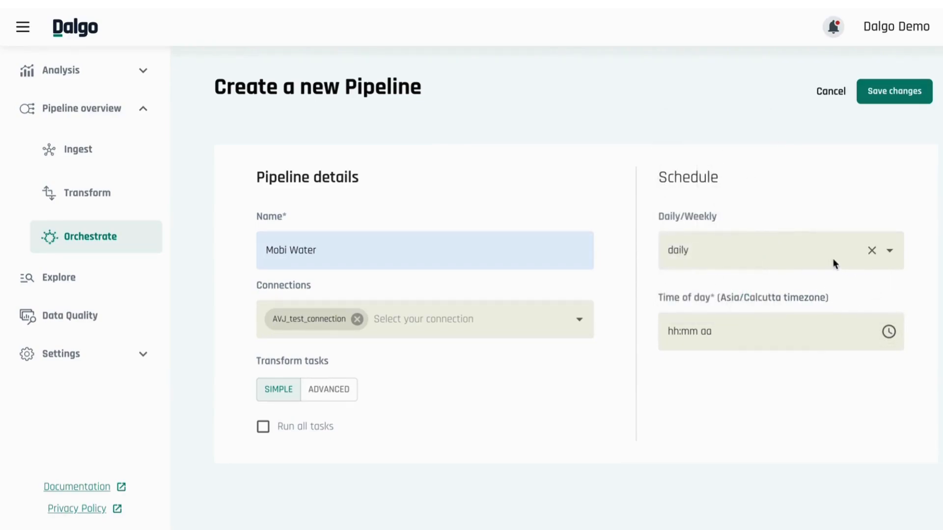
Set the pipeline's time of day to 02:10 AM and save the new pipeline.
click(734, 323)
click(894, 328)
click(889, 331)
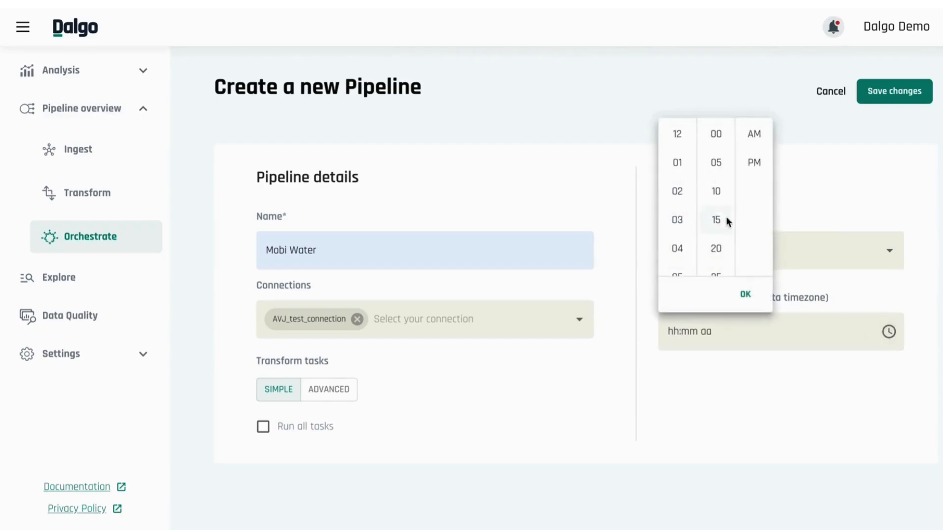
click(687, 195)
click(719, 190)
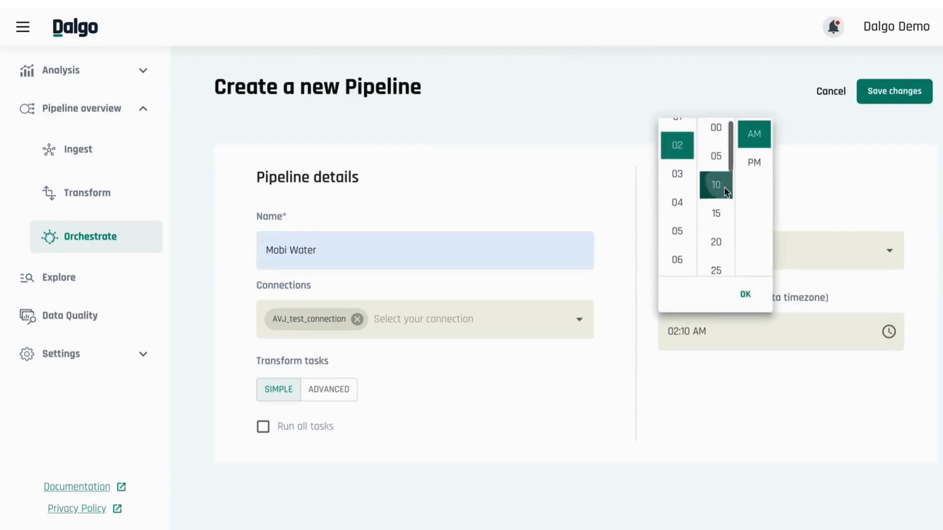
click(751, 295)
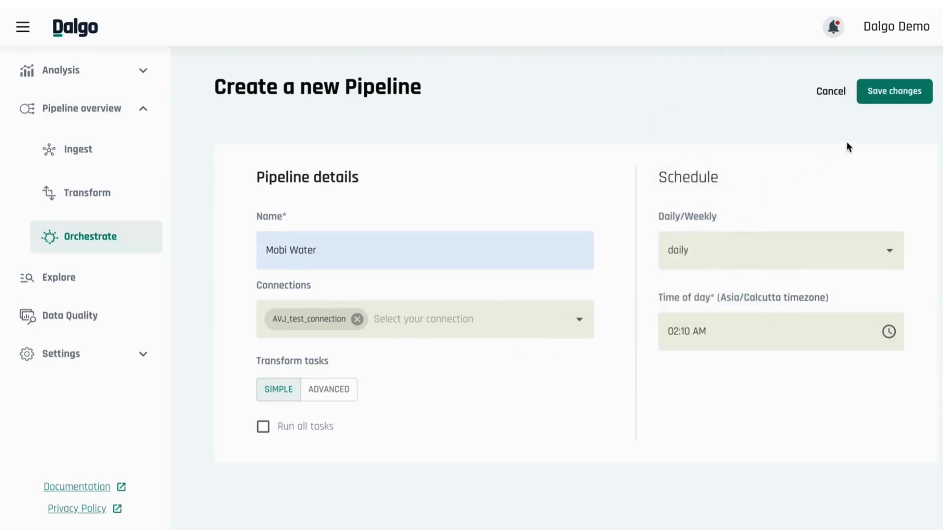
click(915, 93)
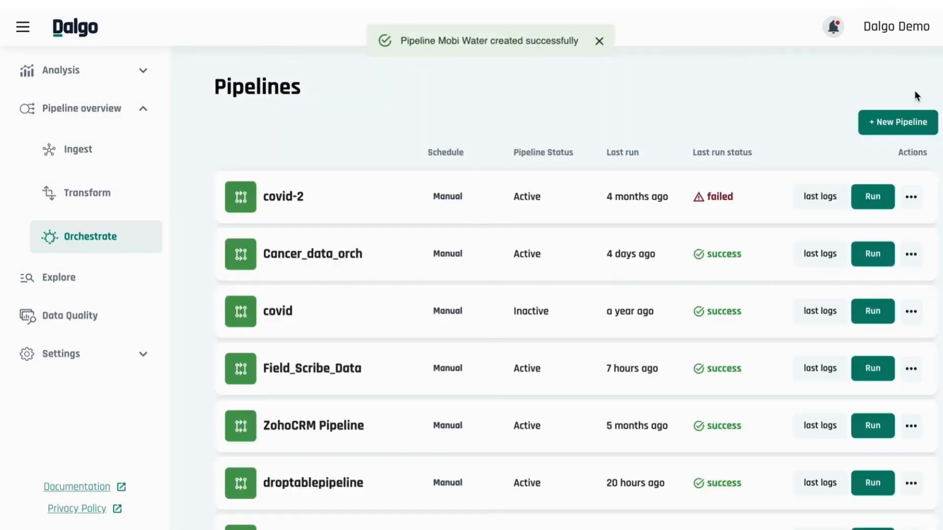
Look through the pipelines list to check the new Mobi Water pipeline's schedule and status.
scroll(649, 347, down, 8)
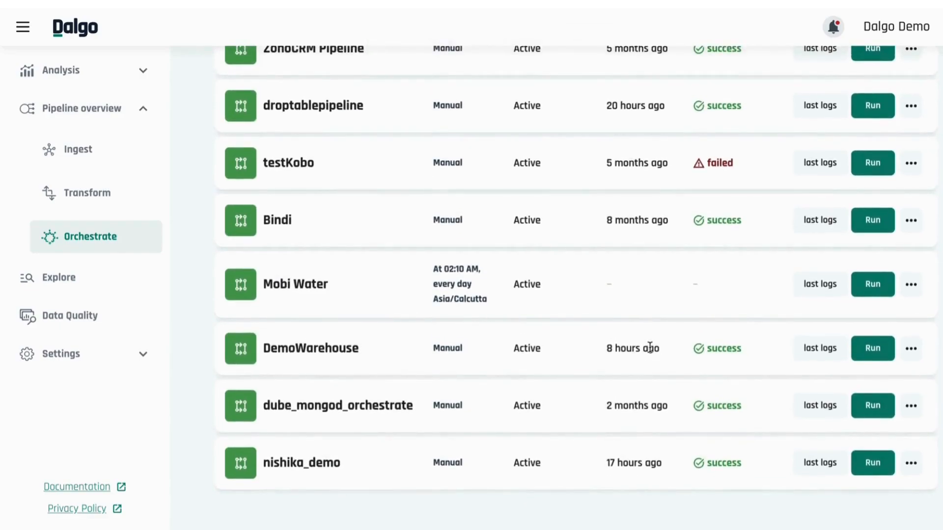
scroll(650, 347, up, 8)
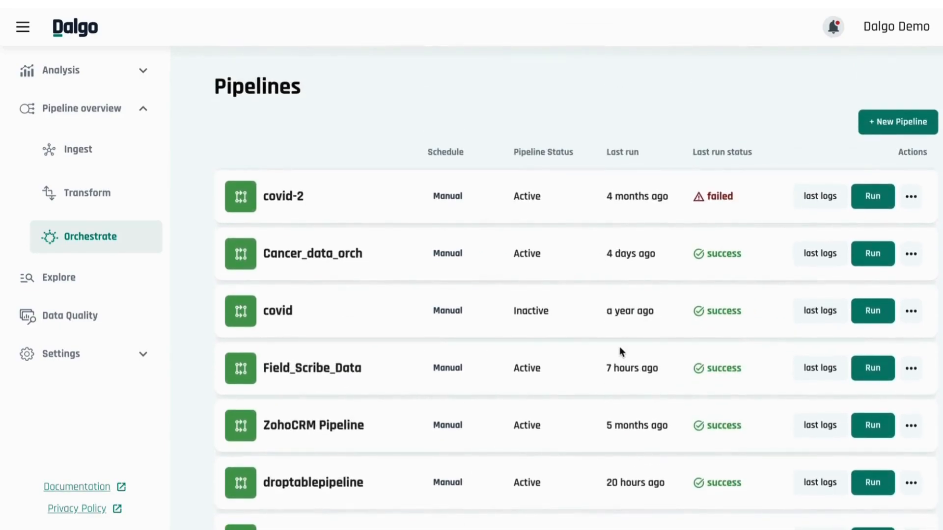
scroll(620, 347, down, 8)
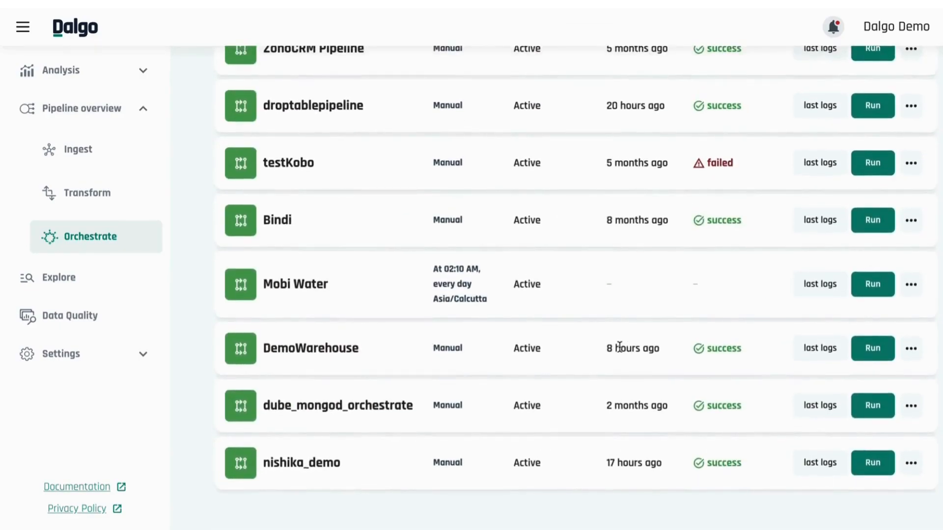
scroll(620, 347, up, 8)
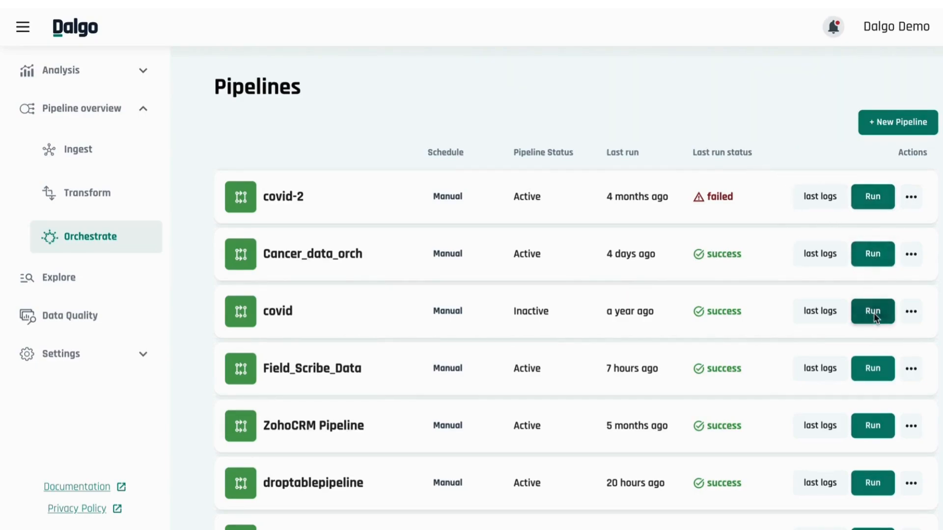
Check the actions available for the covid-2 pipeline and compare its last run status with Cancer_data_orch.
click(912, 199)
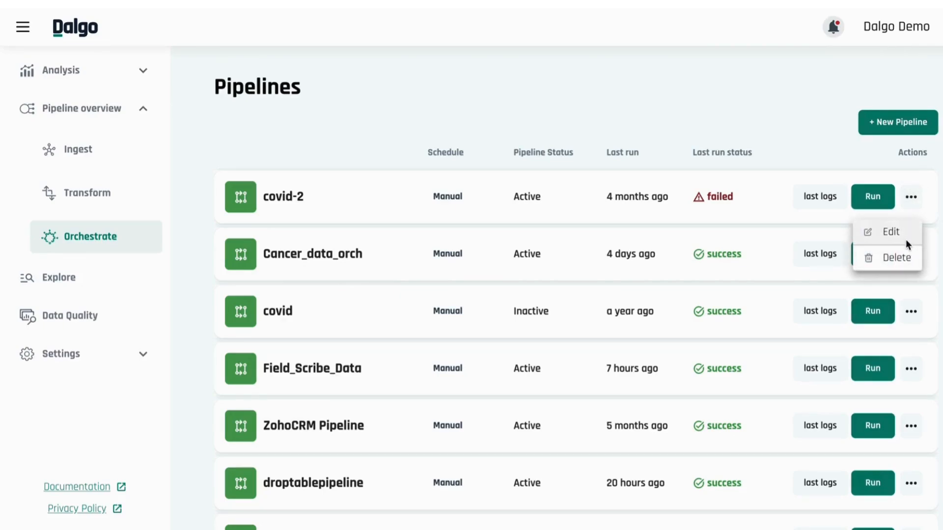
click(783, 207)
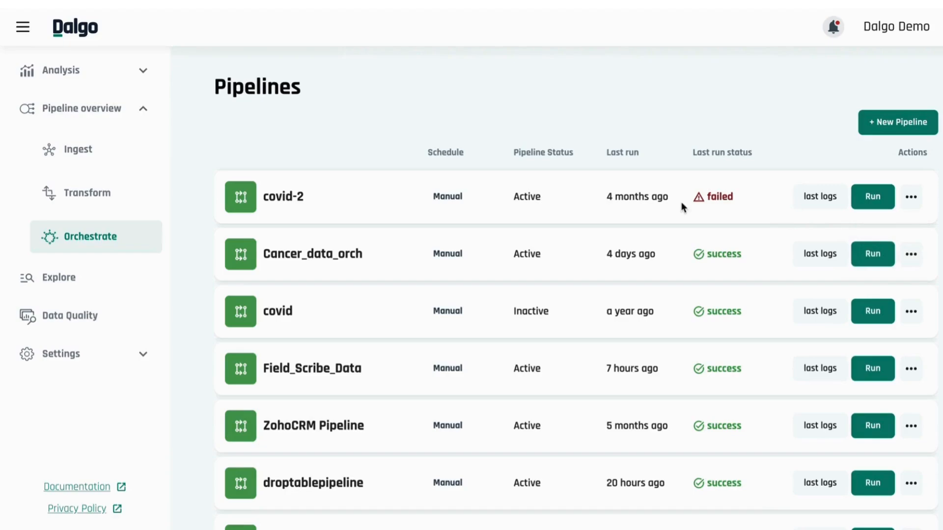
double_click(721, 254)
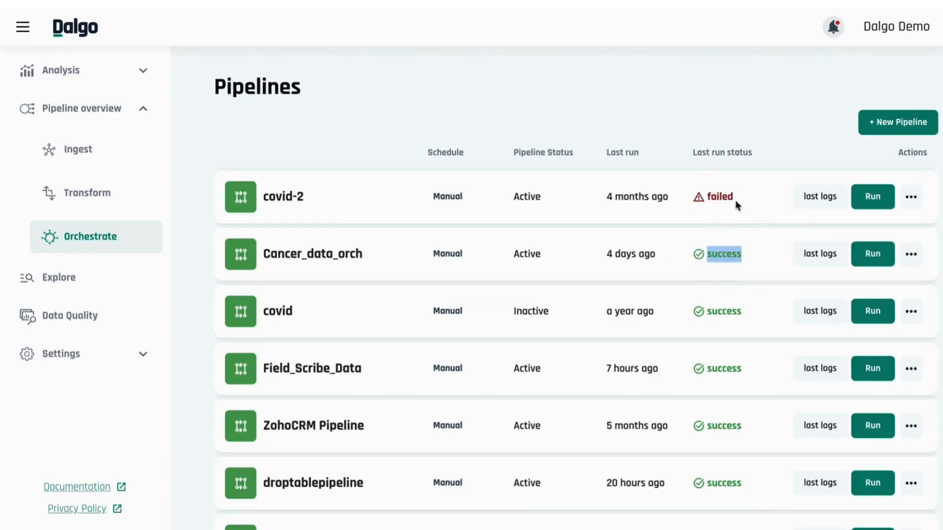
drag(736, 204, 683, 206)
click(782, 189)
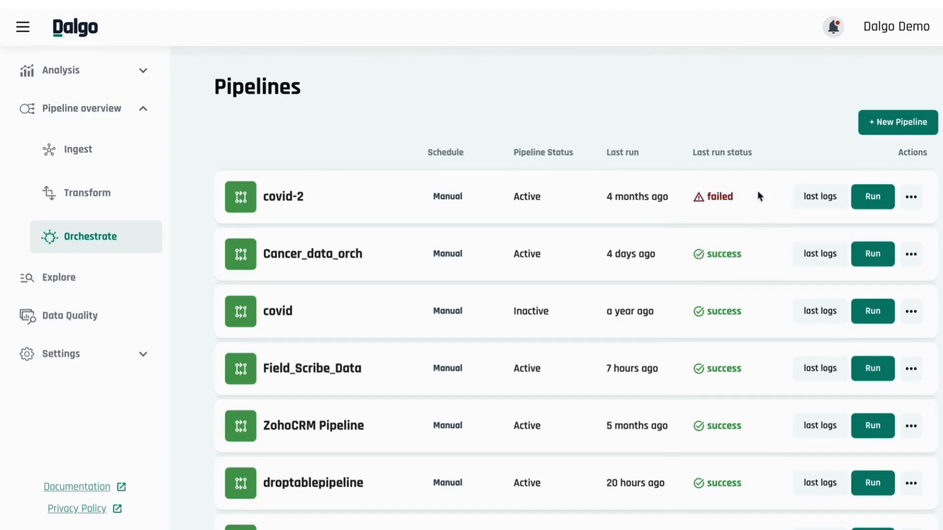
Open the covid-2 pipeline's log history and inspect the September 5, 2024 logs for covid-19 sync, DBT clean and DBT deps, collapsing them again.
click(808, 202)
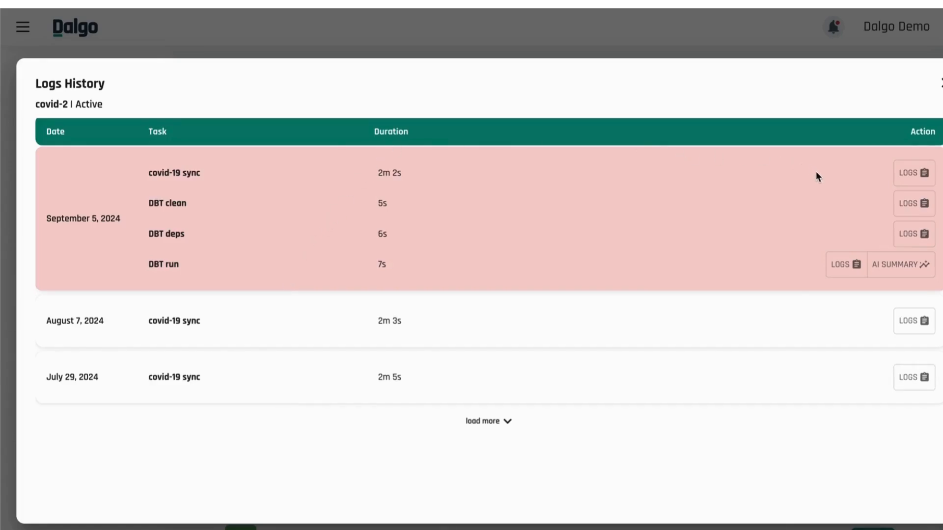
click(915, 172)
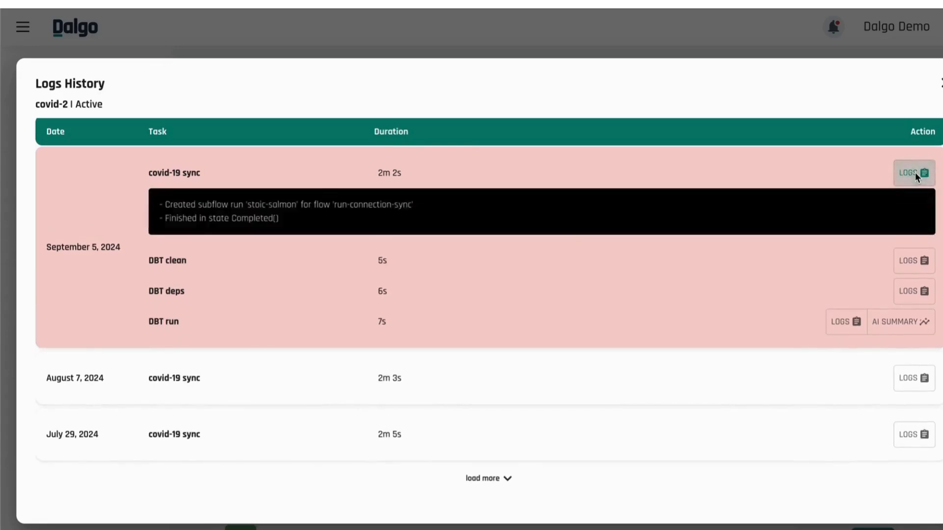
click(914, 259)
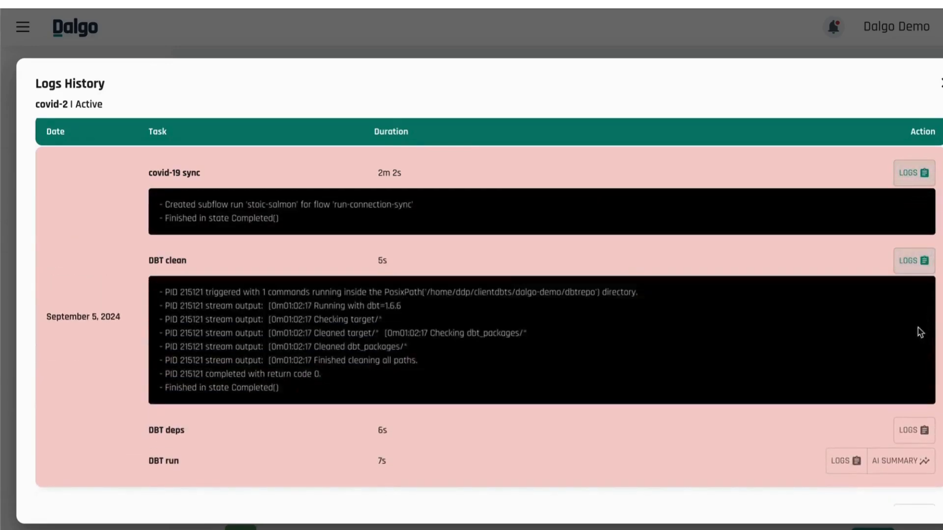
scroll(923, 269, down, 2)
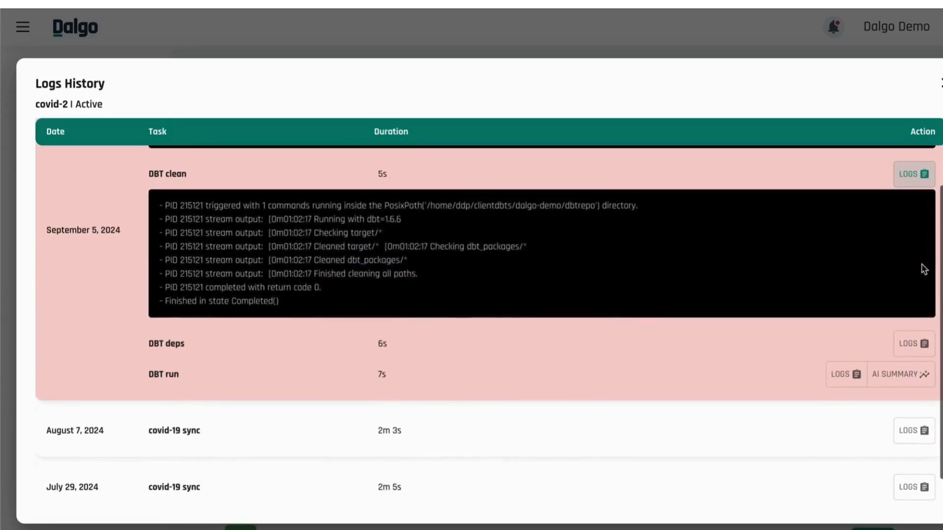
scroll(923, 268, up, 2)
click(921, 247)
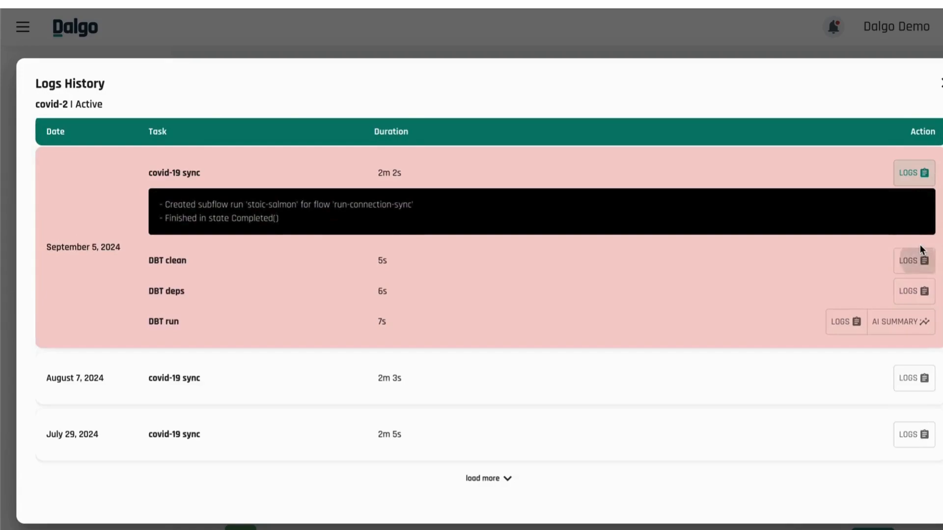
click(925, 292)
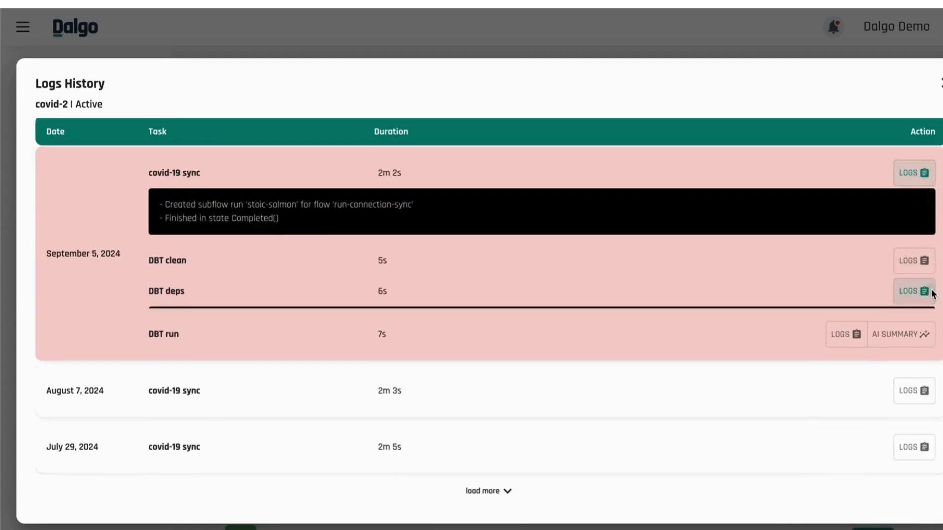
click(925, 175)
click(916, 233)
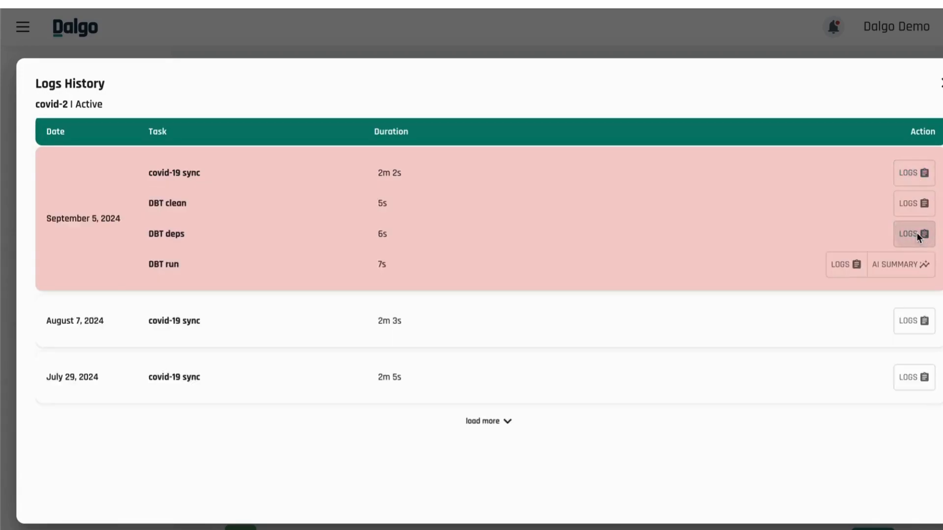
Read the AI summary of the September 5, 2024 DBT run, then close the log history.
click(921, 265)
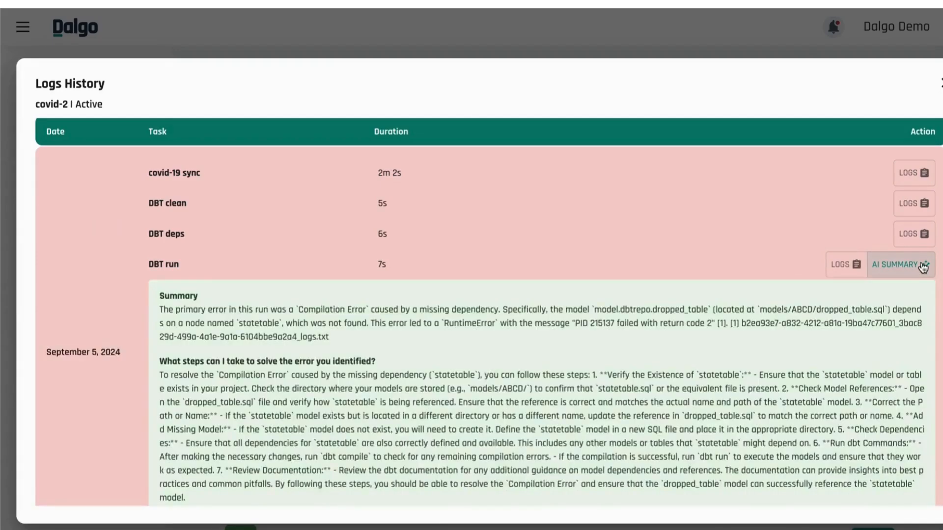
scroll(641, 389, down, 1)
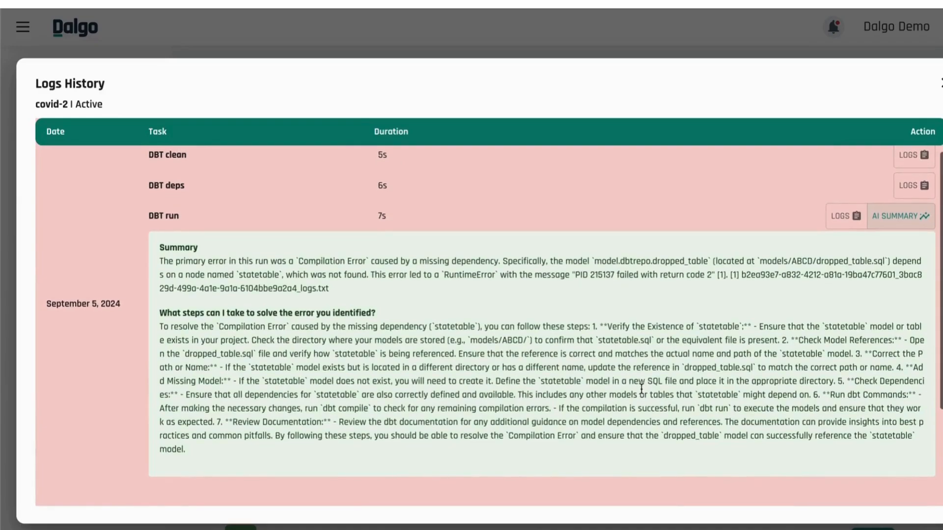
scroll(642, 389, up, 1)
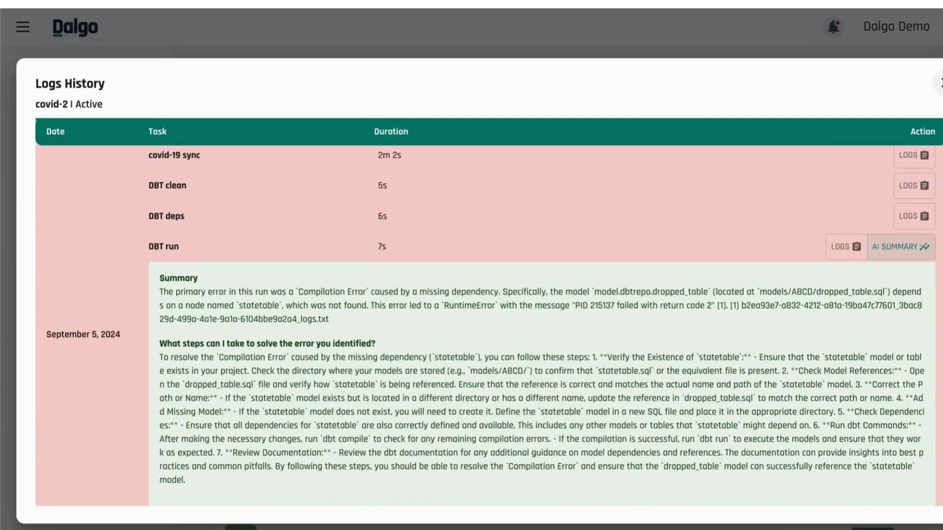
click(939, 84)
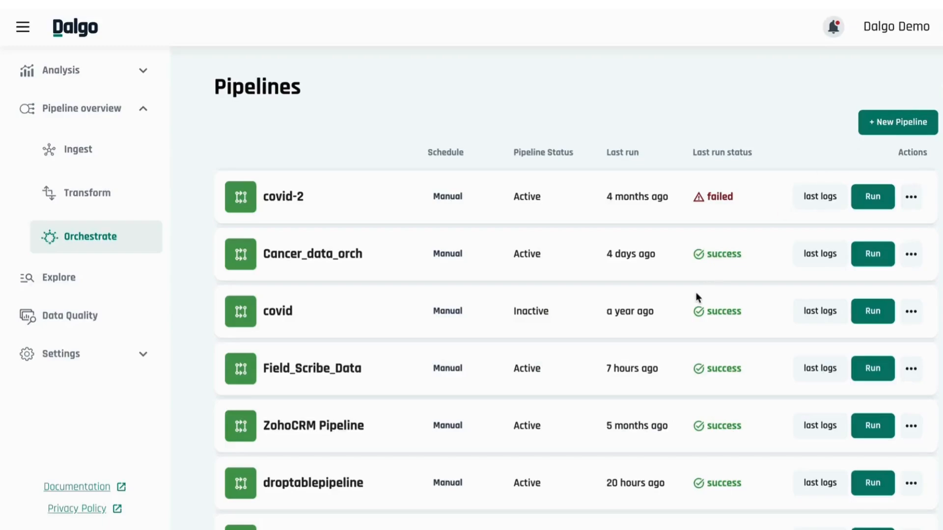
scroll(698, 297, down, 5)
scroll(698, 297, down, 5)
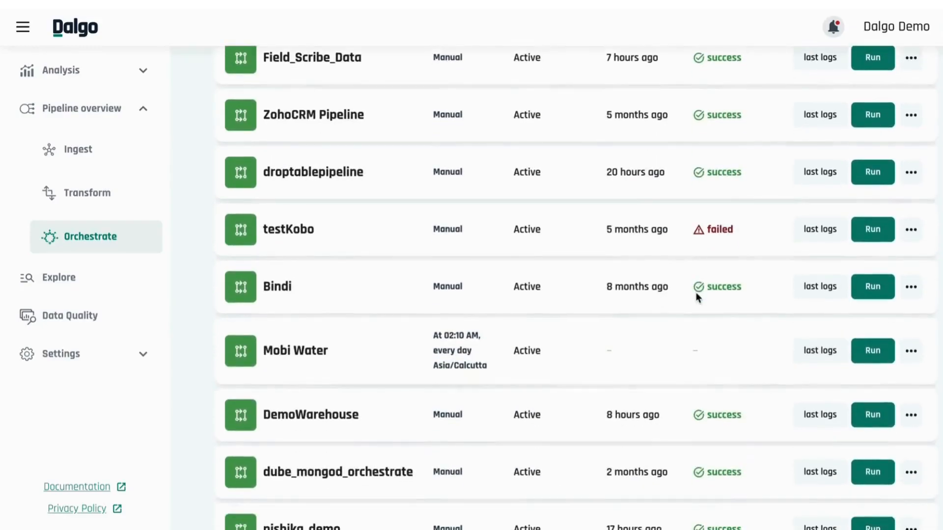
scroll(698, 297, up, 5)
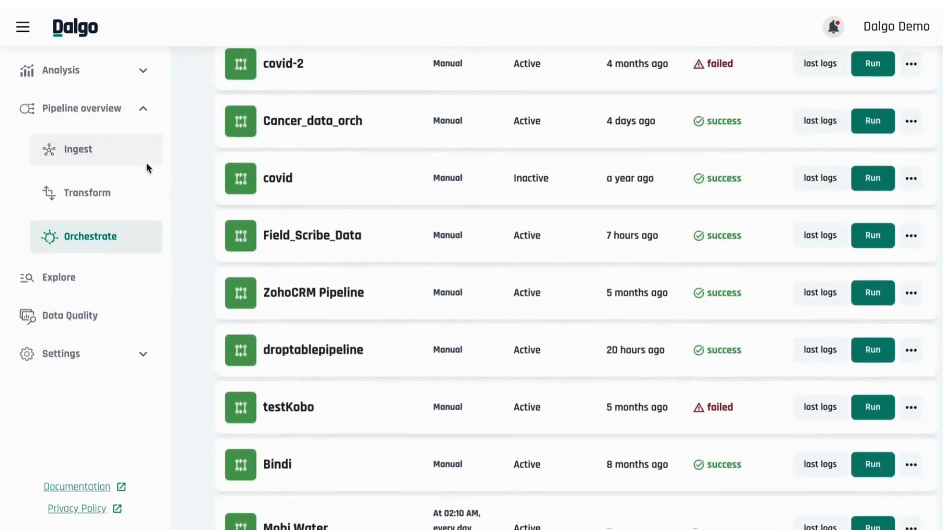
scroll(411, 205, up, 4)
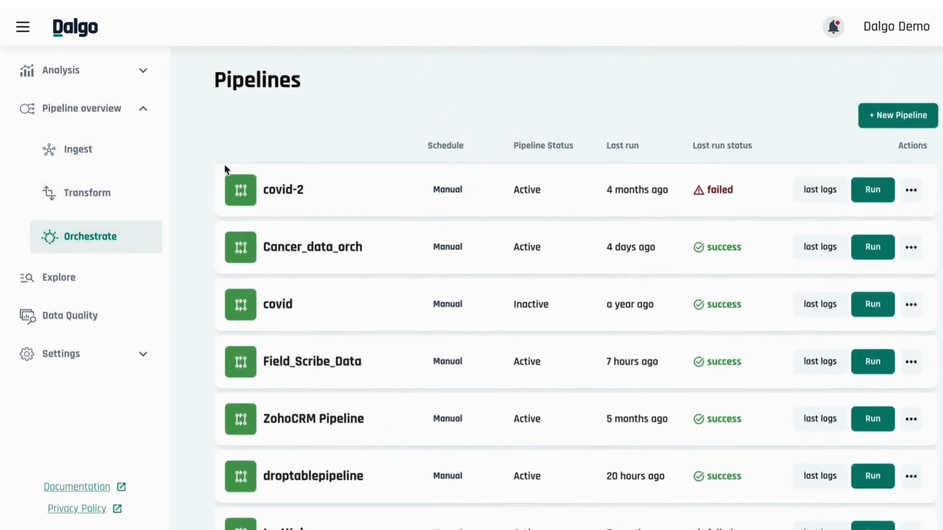
Open the pipeline overview and examine the pipelines' run histories and covid-2's successful run count.
click(94, 121)
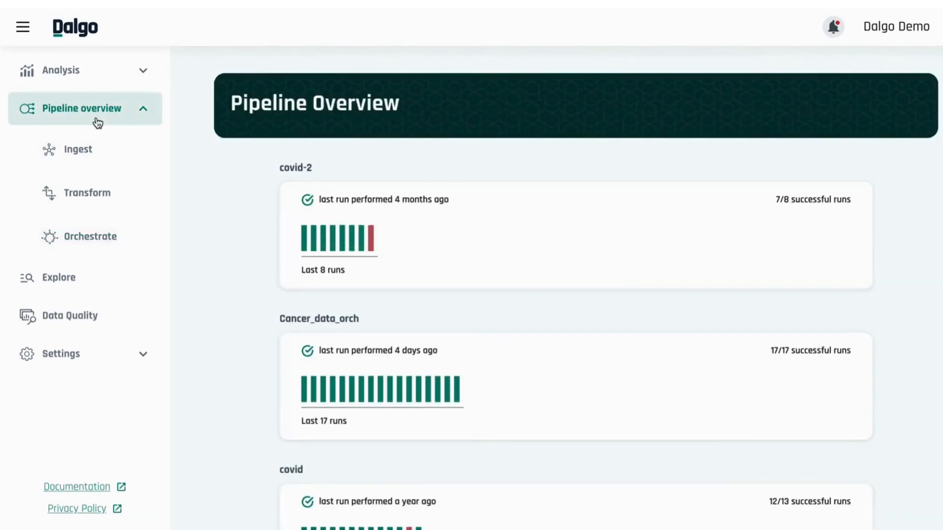
scroll(425, 324, down, 20)
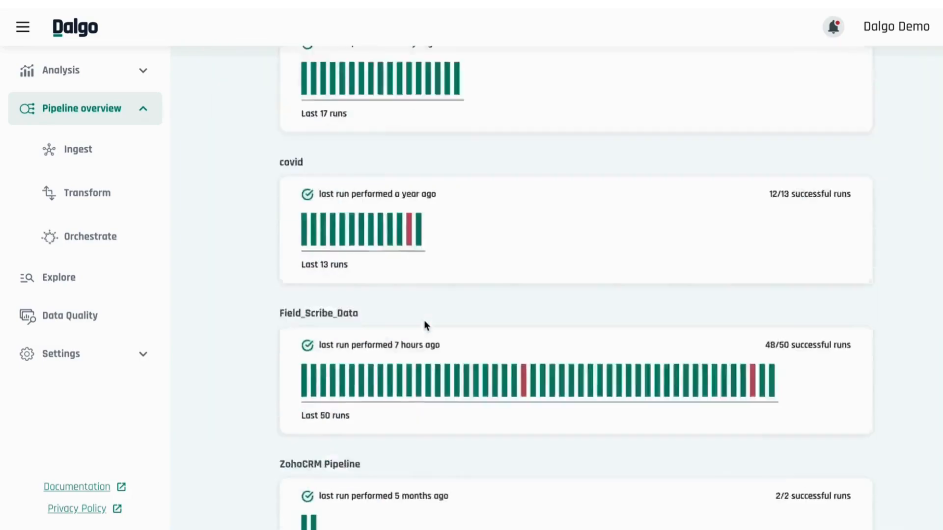
scroll(425, 323, up, 20)
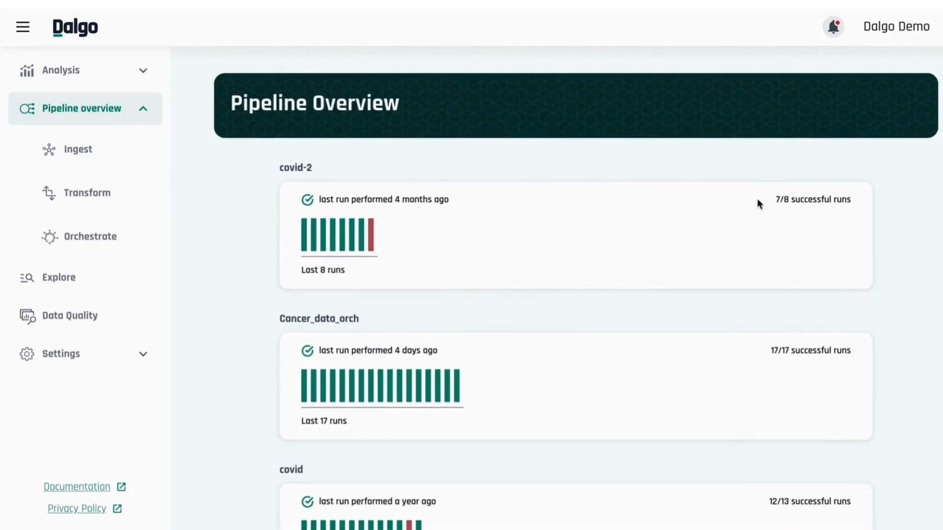
drag(773, 199, 854, 207)
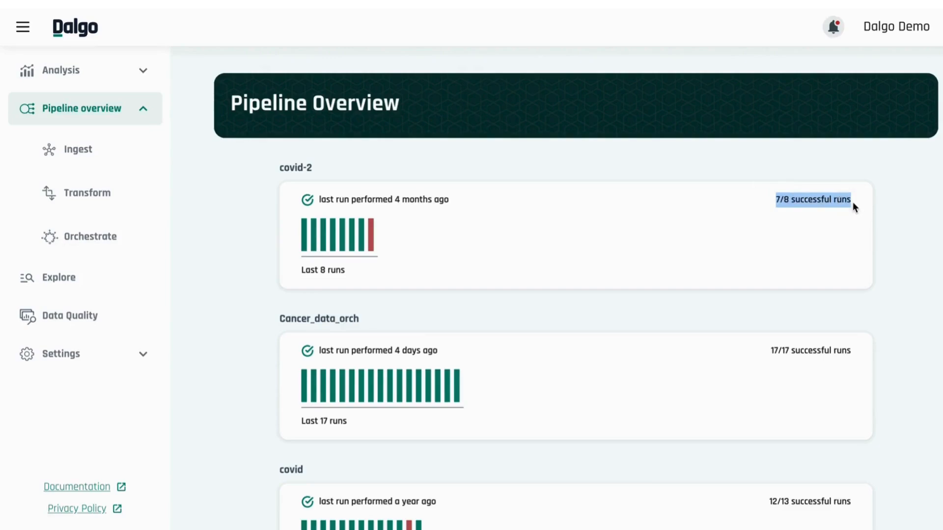
click(854, 206)
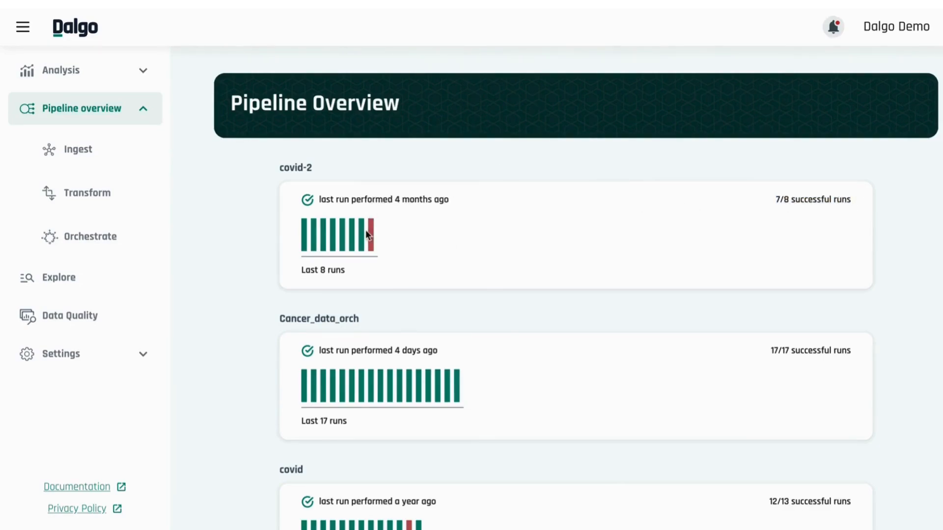
Inspect the run details in the covid and covid-2 charts and open the logs of covid-2's failed run.
scroll(403, 420, down, 3)
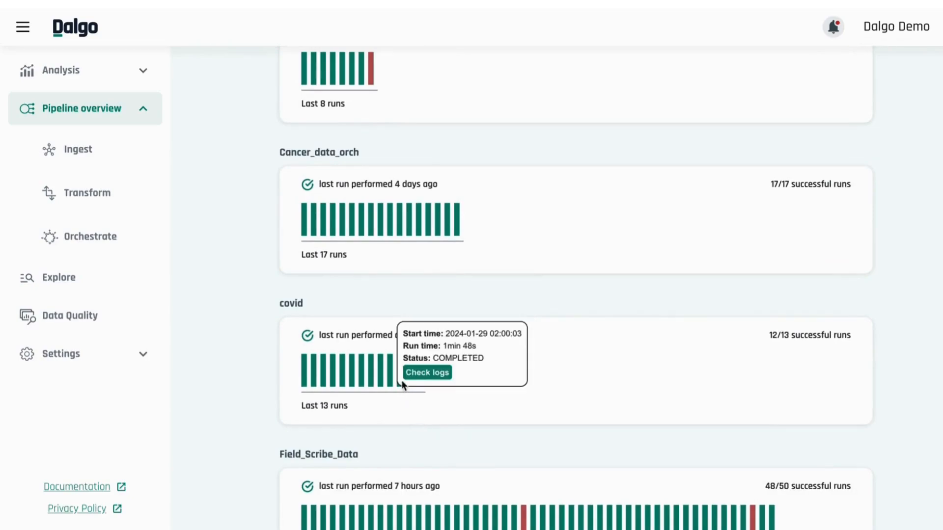
mouse_move(420, 382)
scroll(422, 383, up, 3)
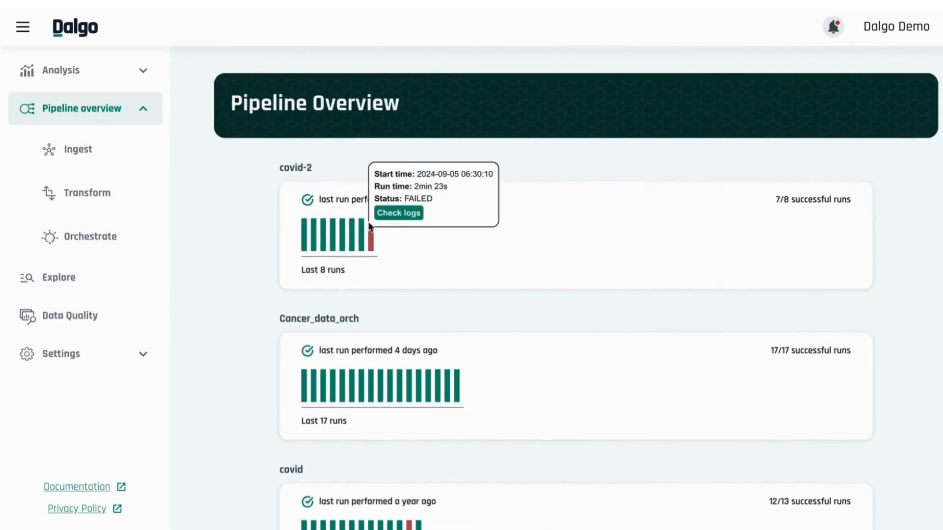
mouse_move(370, 234)
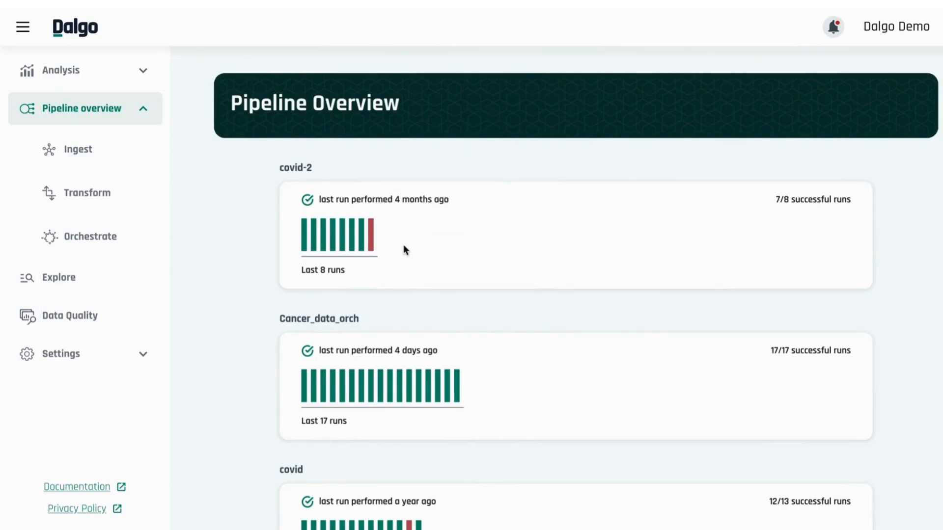
click(386, 222)
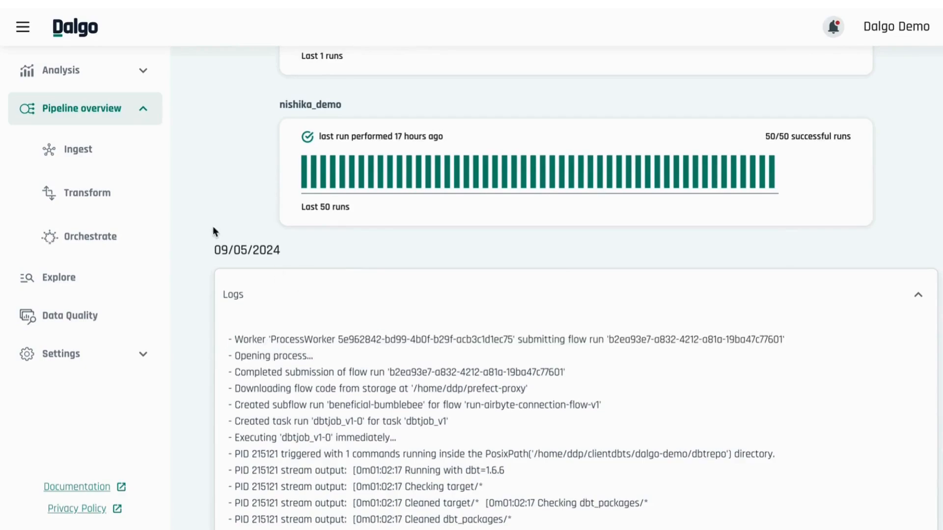
Return to the orchestration pipelines list, view covid-2's log history again and close it.
click(98, 245)
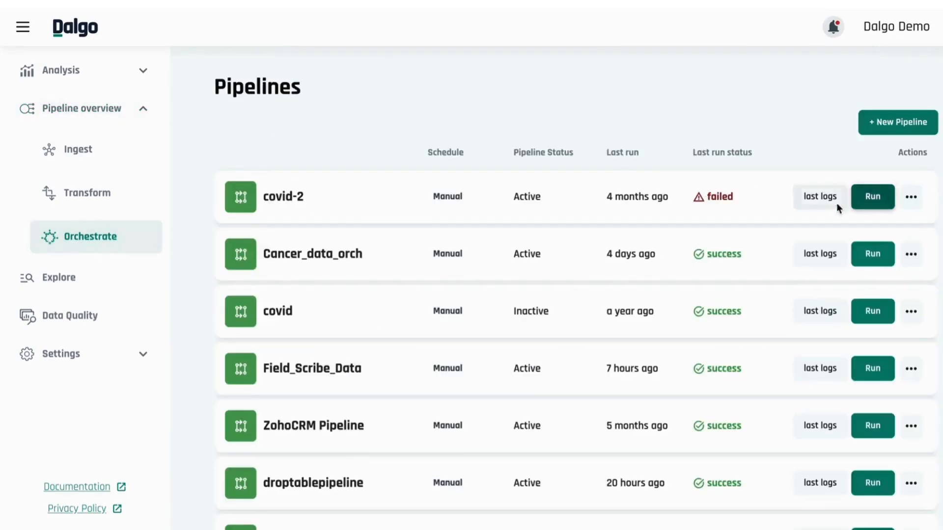
click(822, 198)
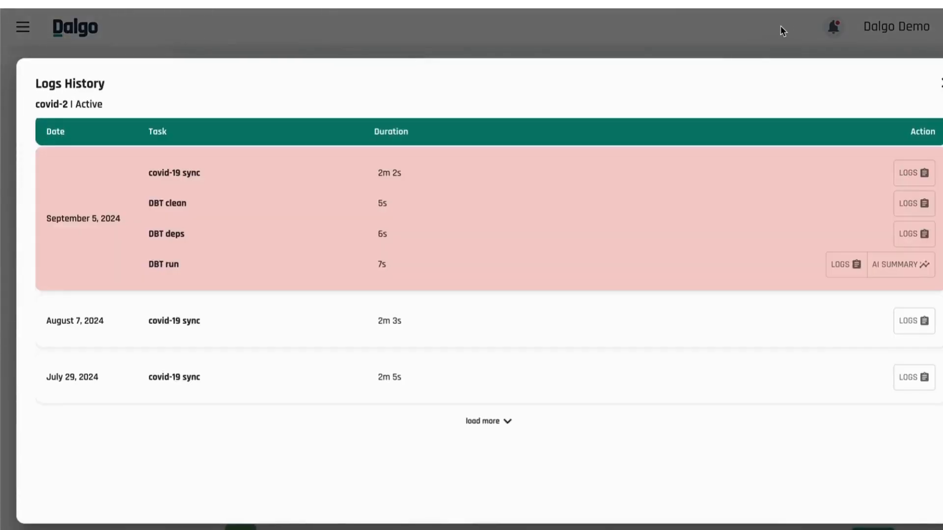
click(941, 82)
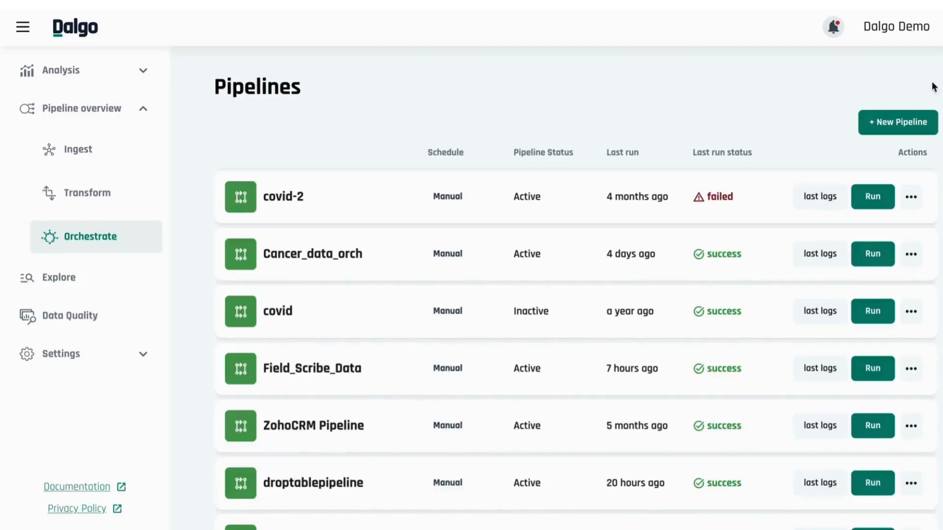
Review every pipeline's run history in the pipeline overview, then return to the orchestration pipelines list.
click(85, 95)
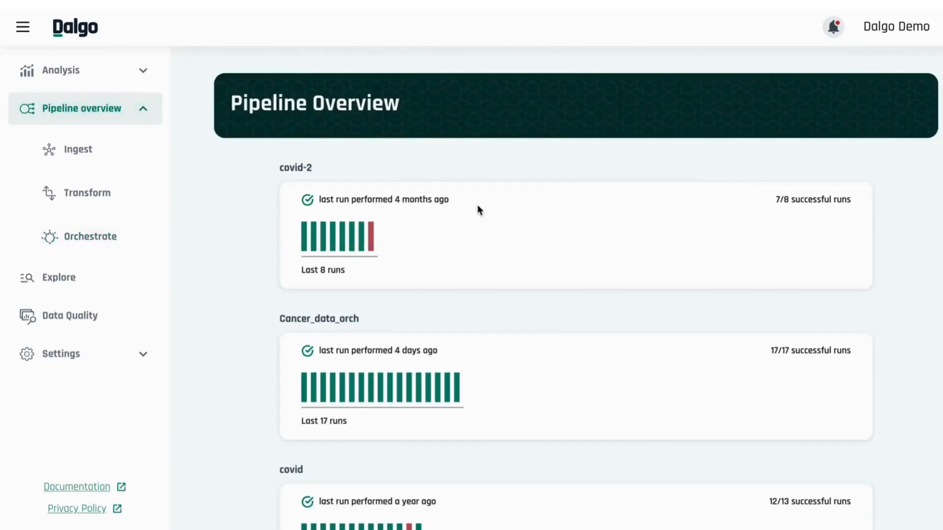
scroll(479, 210, down, 20)
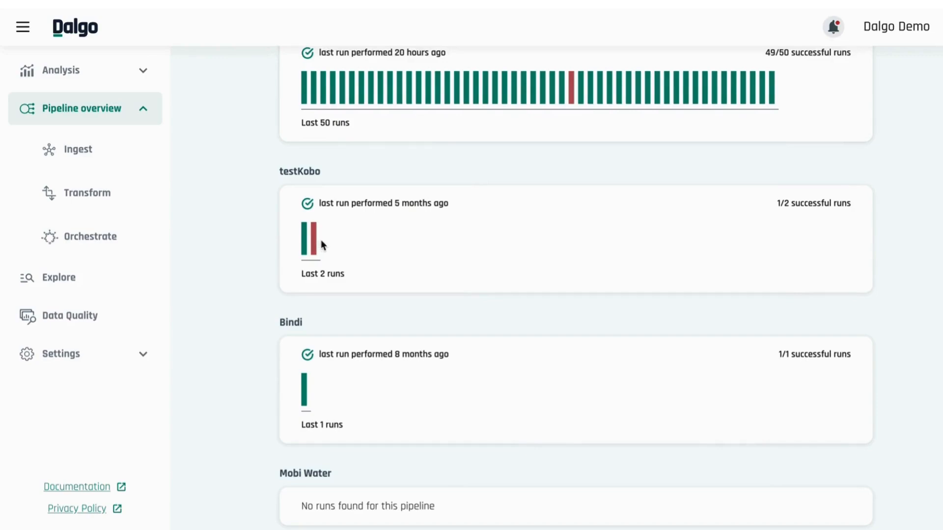
scroll(322, 241, down, 10)
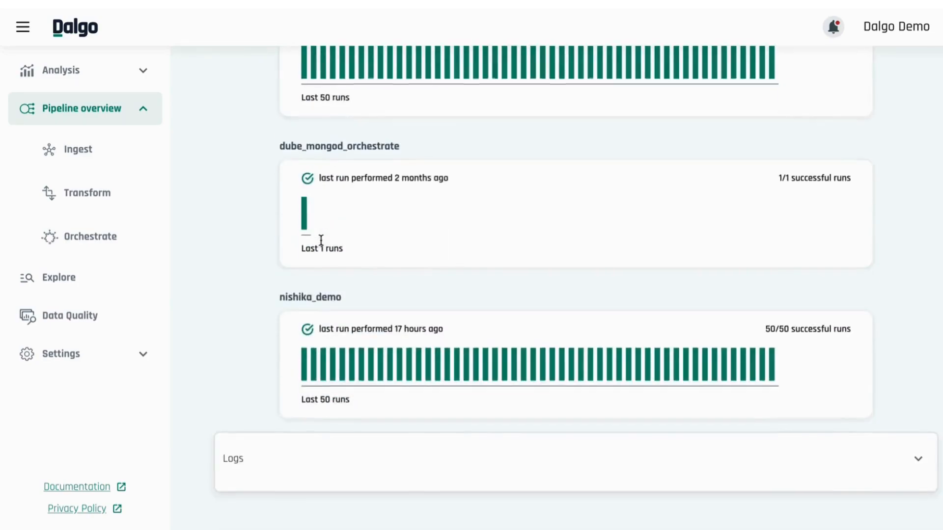
scroll(320, 240, up, 20)
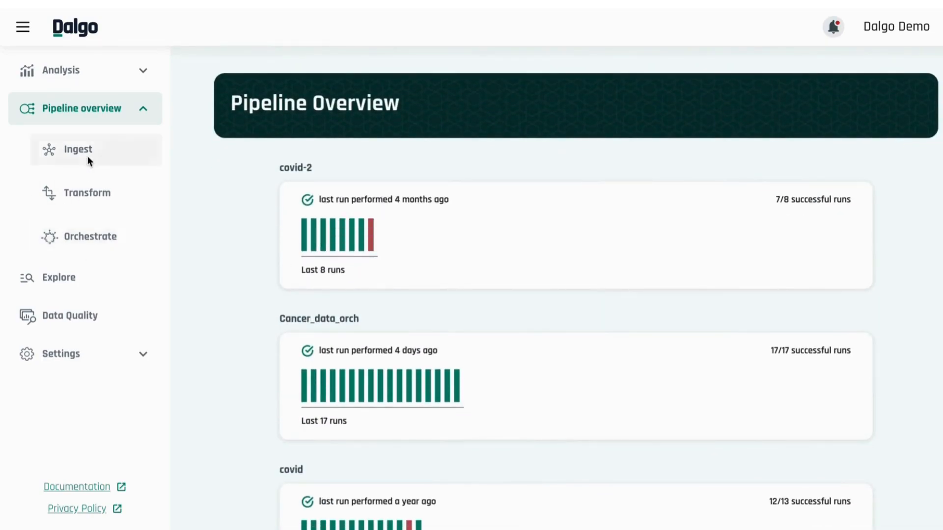
click(87, 235)
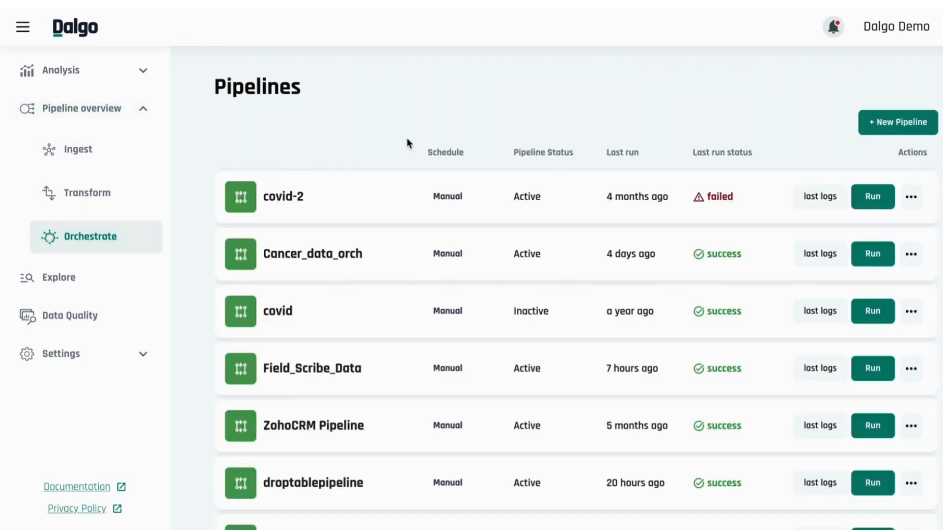